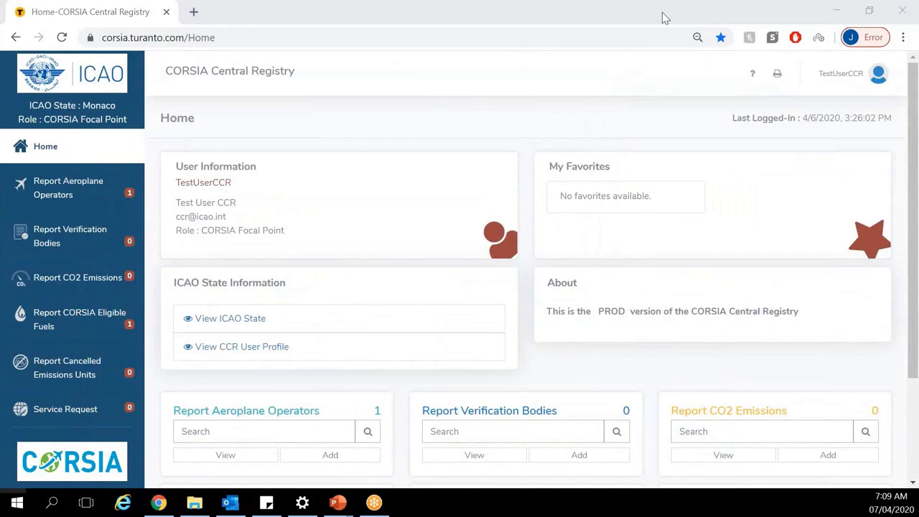
{"action": "double_click", "coordinate": [662, 16]}
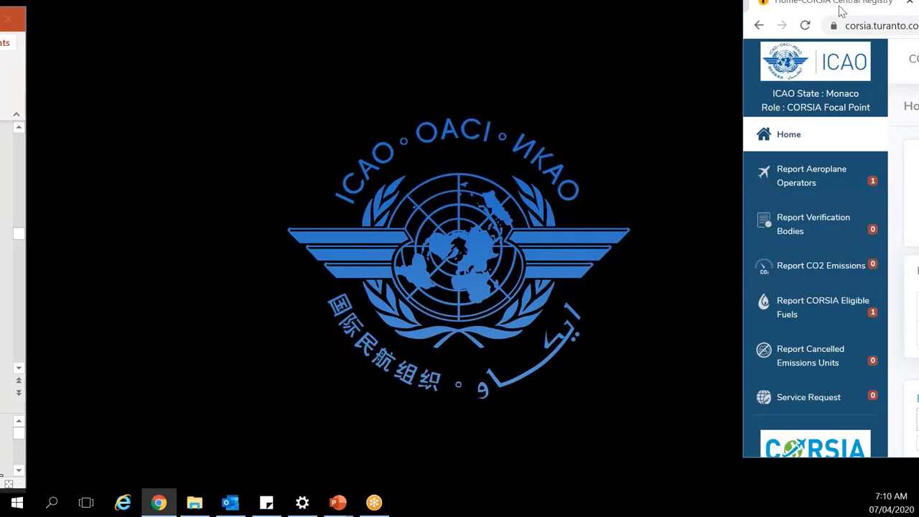
{"action": "left_click_drag", "start_coordinate": [844, 6], "coordinate": [405, 38]}
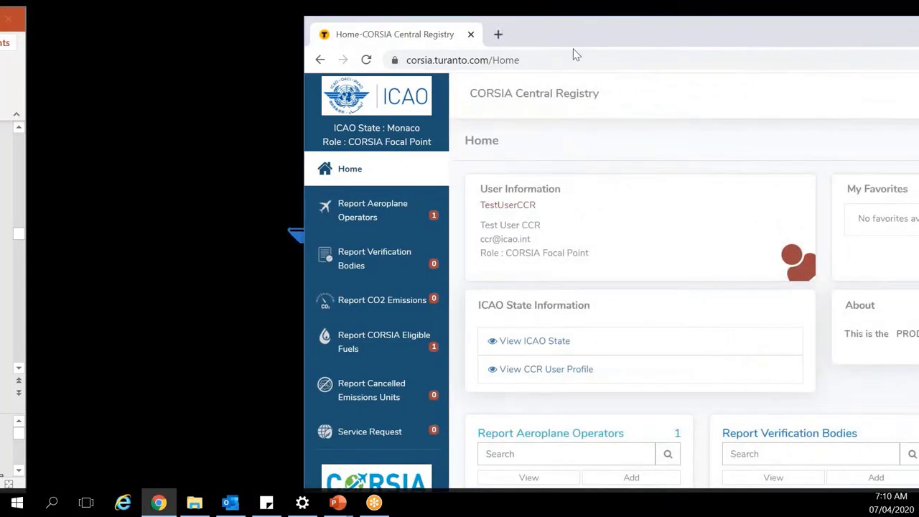
{"action": "double_click", "coordinate": [626, 32]}
- Reload the registry home page and sign in with the prefilled account credentials
{"action": "left_click", "coordinate": [80, 75]}
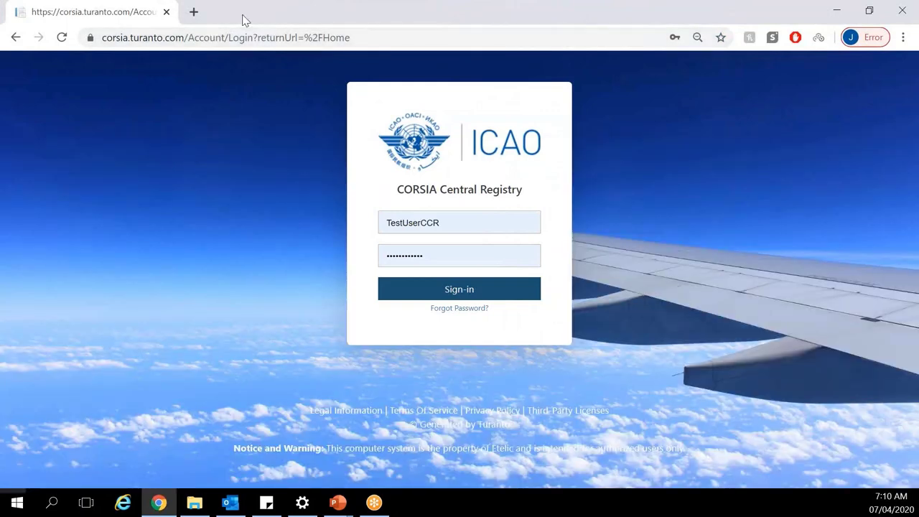
{"action": "double_click", "coordinate": [243, 20]}
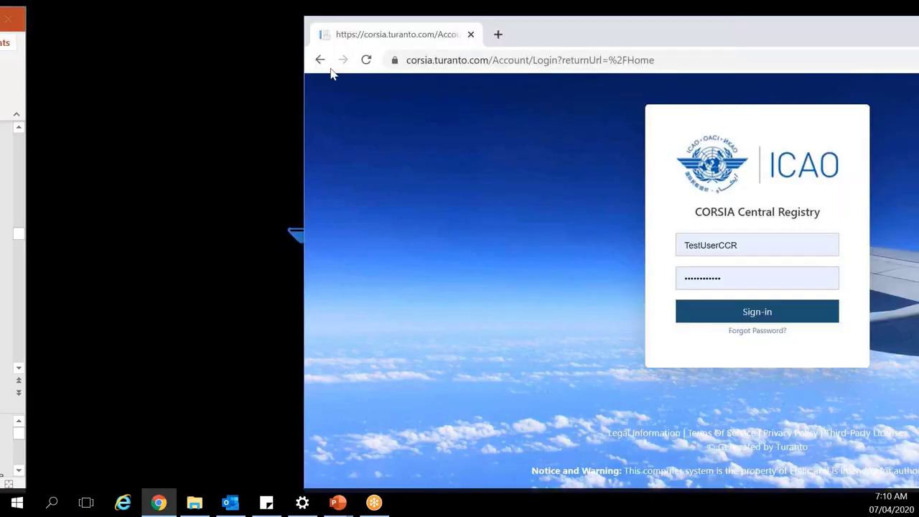
{"action": "double_click", "coordinate": [643, 34]}
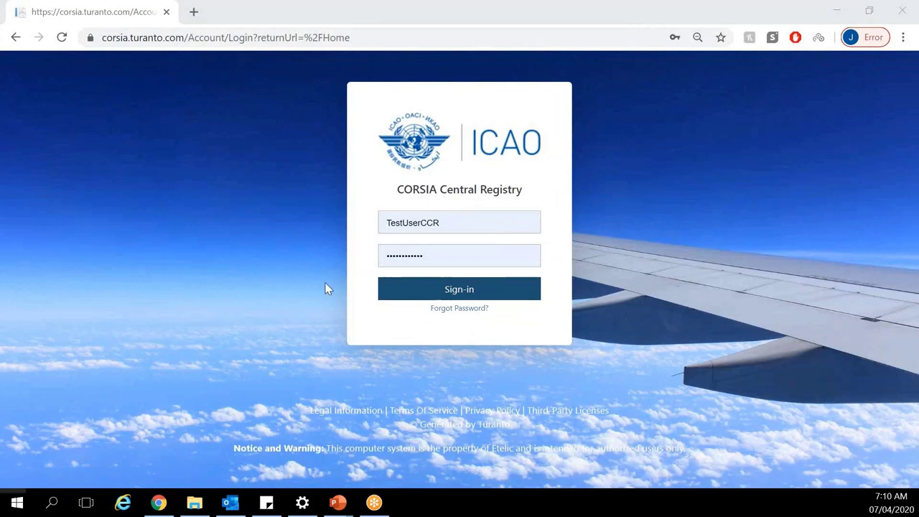
{"action": "left_click", "coordinate": [455, 293]}
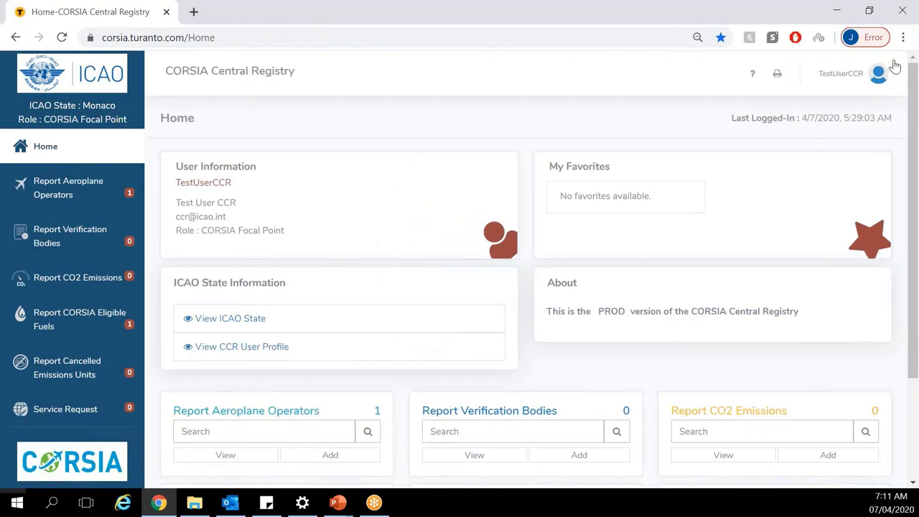
- Review the signed-in user's account options, including password change and application information, and close them
{"action": "left_click", "coordinate": [866, 74]}
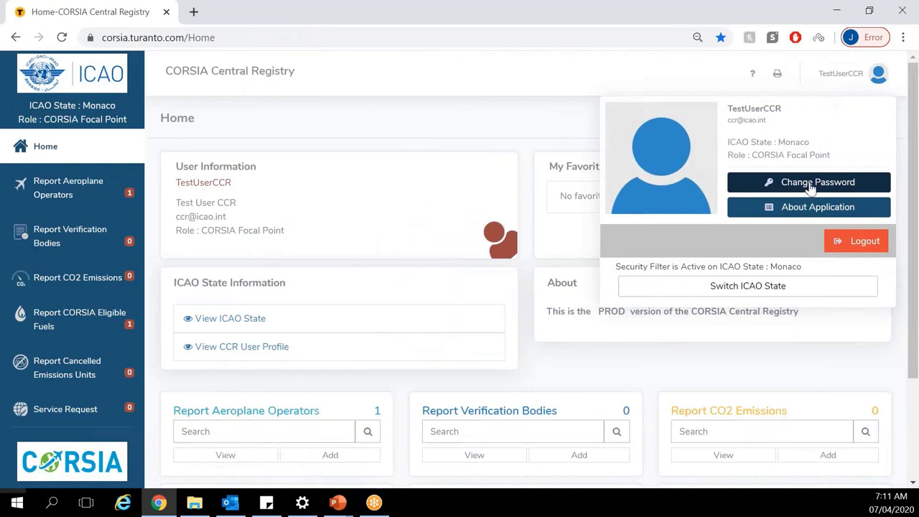
{"action": "left_click", "coordinate": [808, 211]}
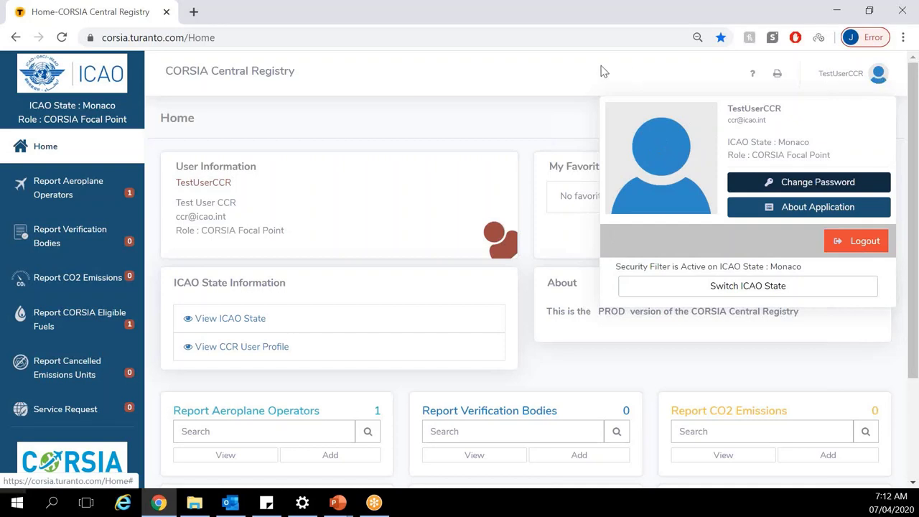
{"action": "left_click", "coordinate": [559, 92]}
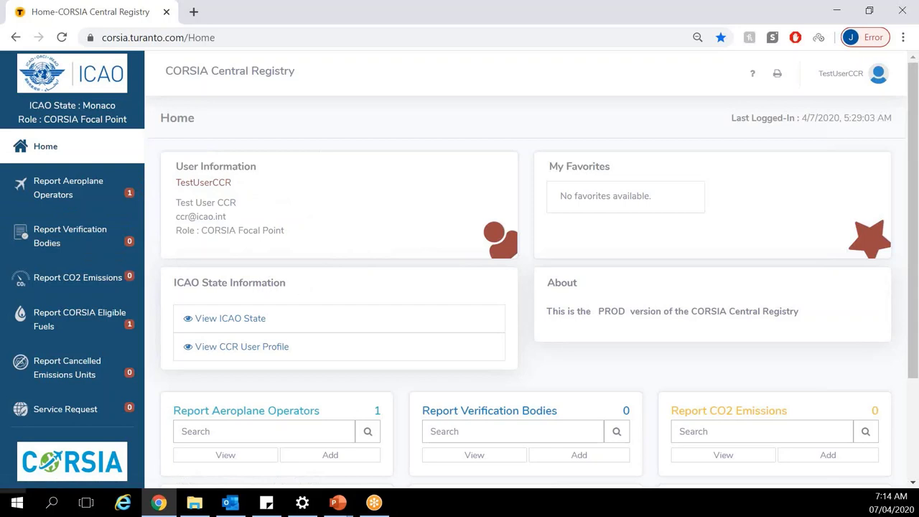
{"action": "key", "text": "alt+Tab"}
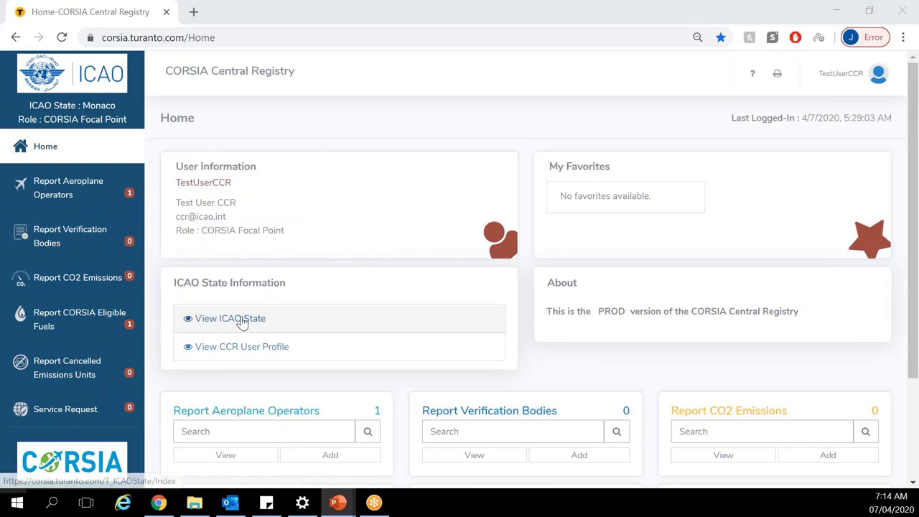
- Open the ICAO State record for Monaco and view its details and assigned CCR users
{"action": "left_click", "coordinate": [210, 325]}
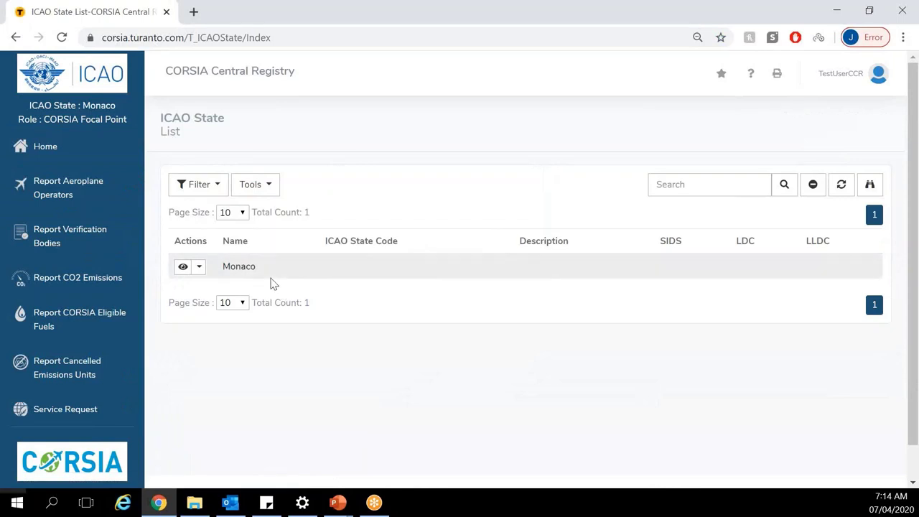
{"action": "left_click", "coordinate": [182, 269]}
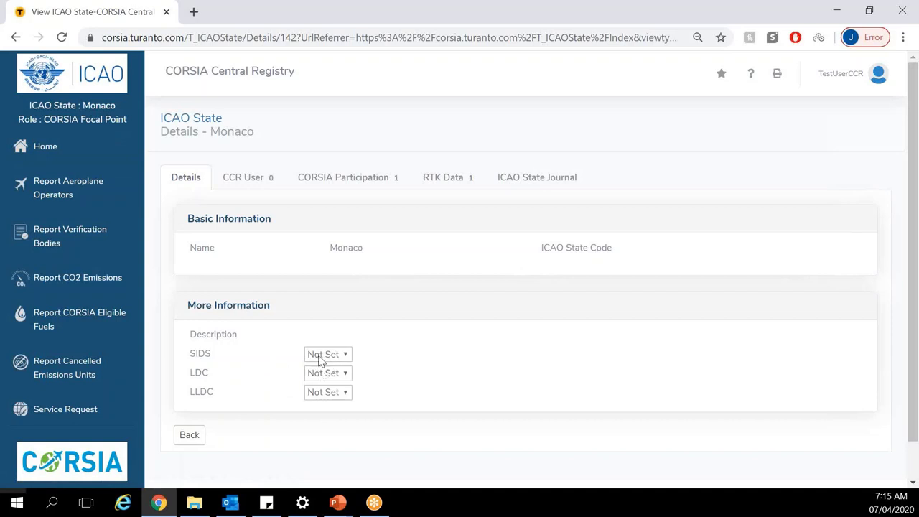
{"action": "left_click", "coordinate": [247, 179]}
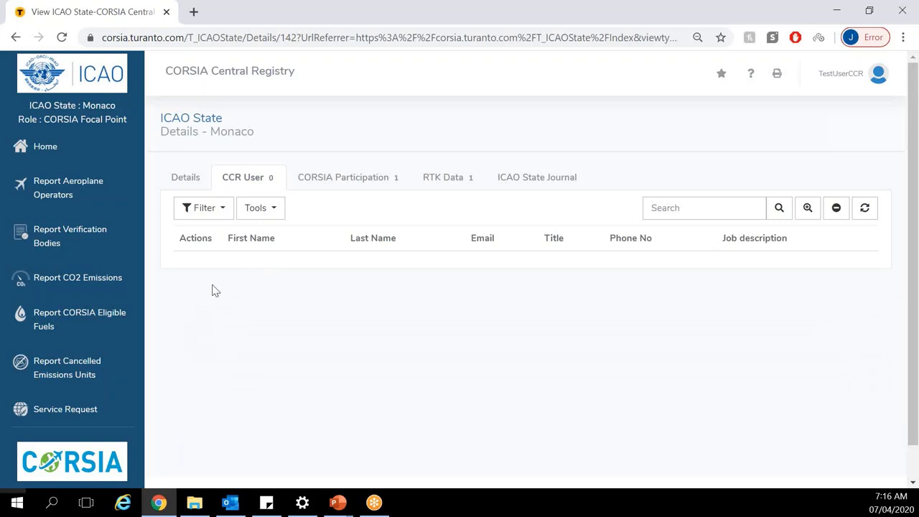
- Review Monaco's 2021 CORSIA participation record and its RTK data, ending back on the State details
{"action": "left_click", "coordinate": [353, 183]}
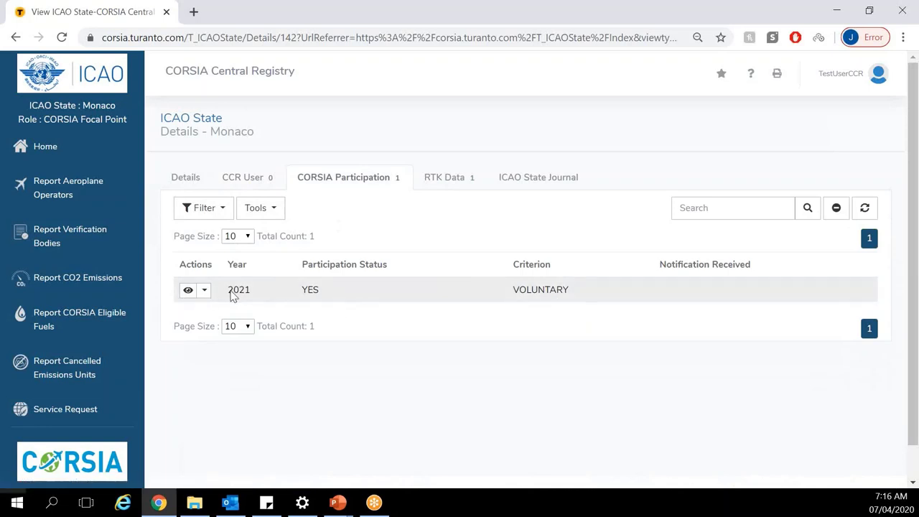
{"action": "left_click", "coordinate": [189, 293]}
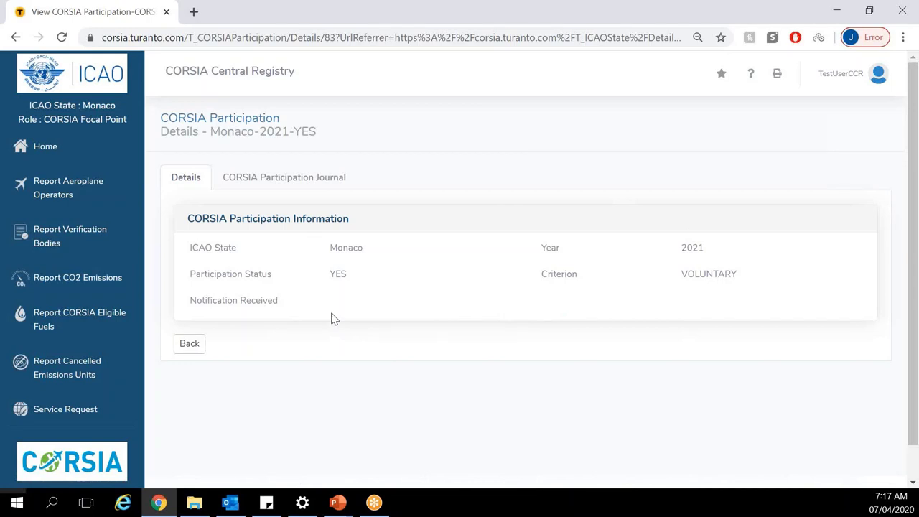
{"action": "left_click", "coordinate": [195, 348]}
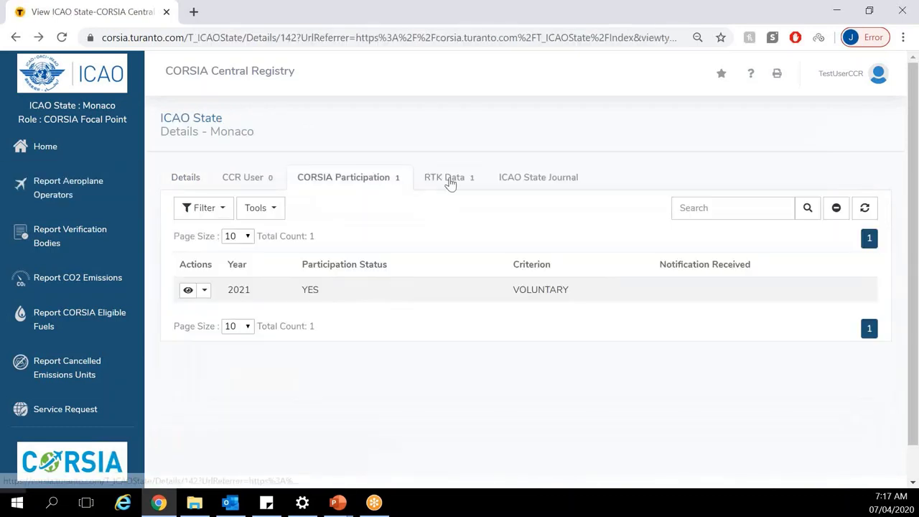
{"action": "left_click", "coordinate": [449, 182]}
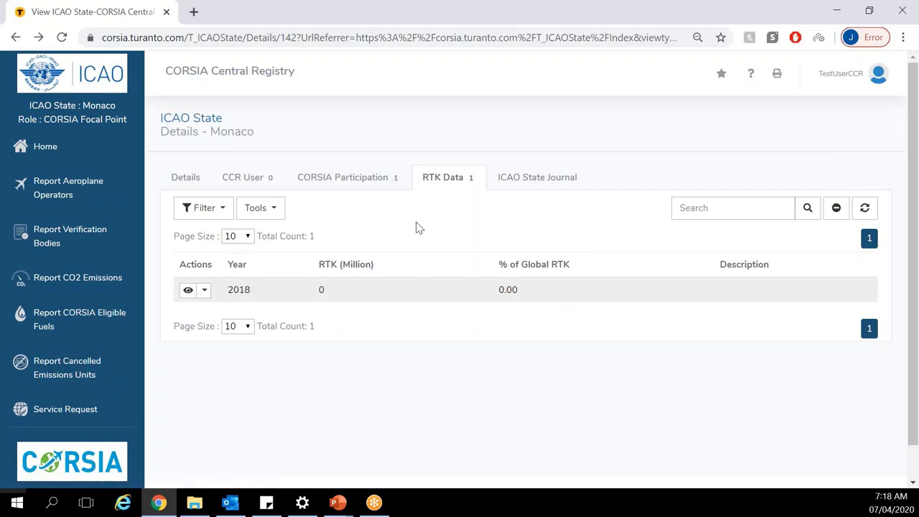
{"action": "left_click", "coordinate": [192, 185]}
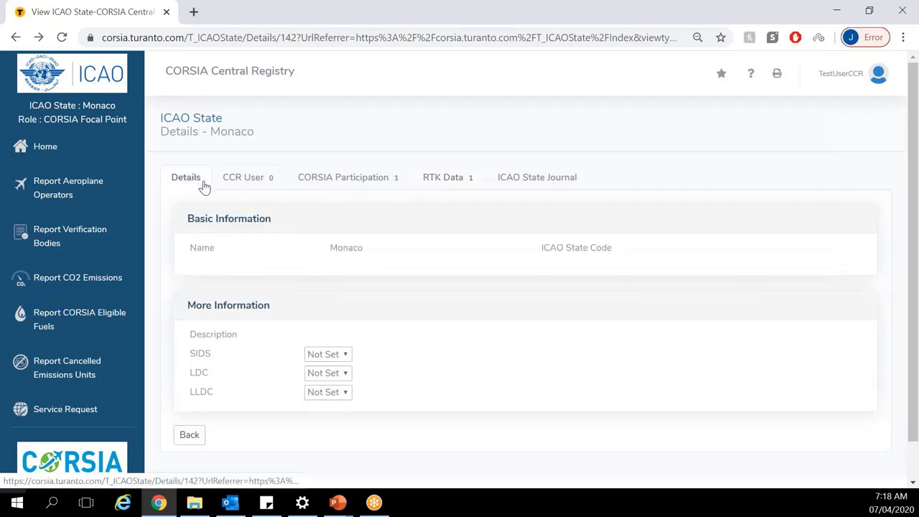
- Examine Monaco's ICAO State Journal, checking the type, date, user name and role of the logged entries
{"action": "left_click", "coordinate": [561, 185]}
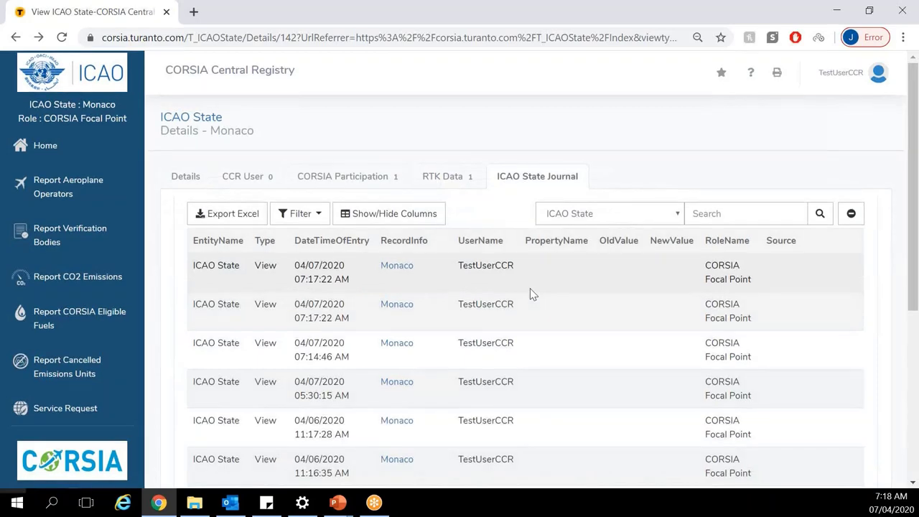
{"action": "scroll", "coordinate": [532, 294], "scroll_direction": "down", "scroll_amount": 1}
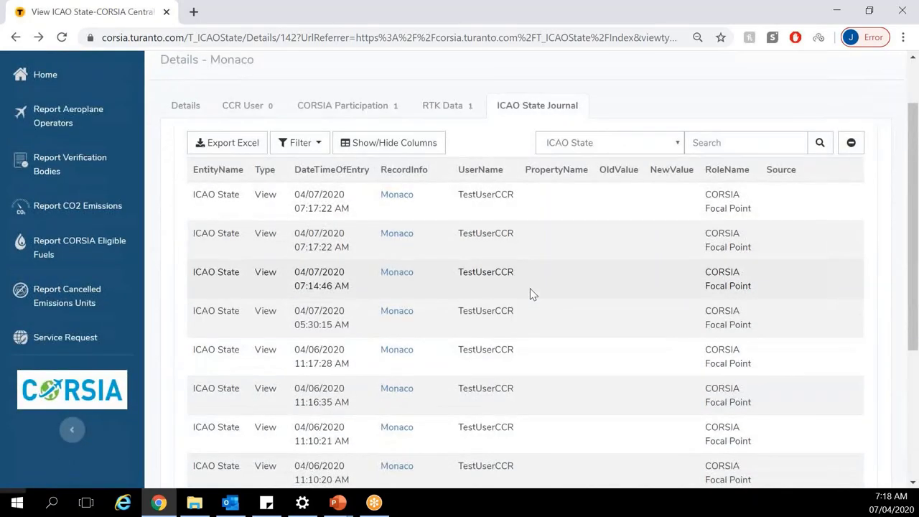
{"action": "scroll", "coordinate": [532, 294], "scroll_direction": "down", "scroll_amount": 1}
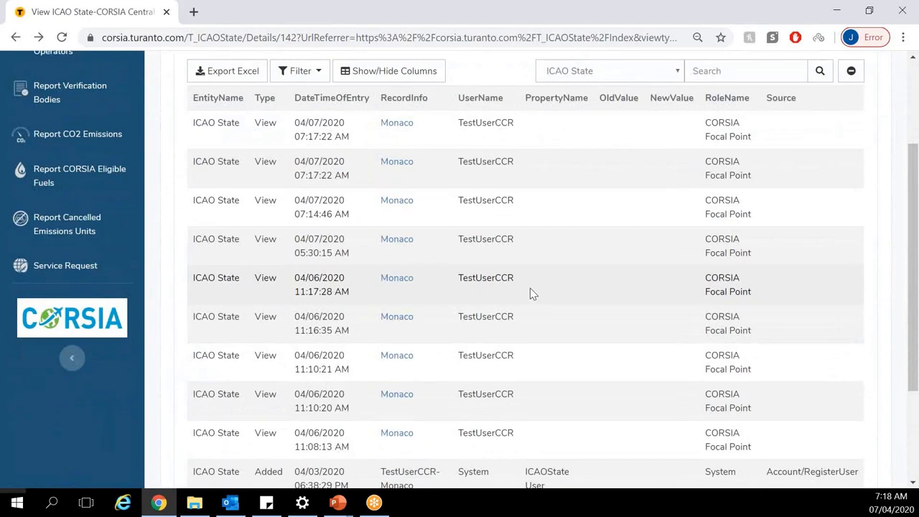
{"action": "scroll", "coordinate": [529, 287], "scroll_direction": "down", "scroll_amount": 1}
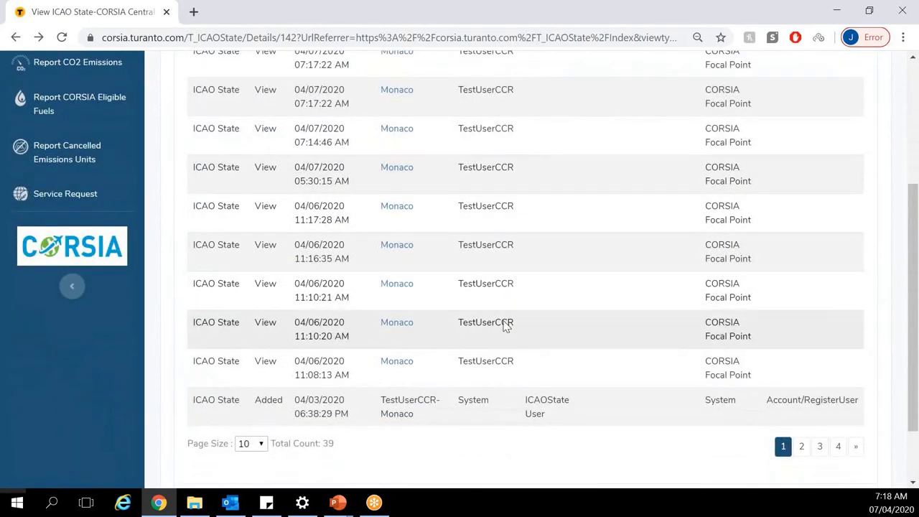
{"action": "scroll", "coordinate": [472, 316], "scroll_direction": "up", "scroll_amount": 2}
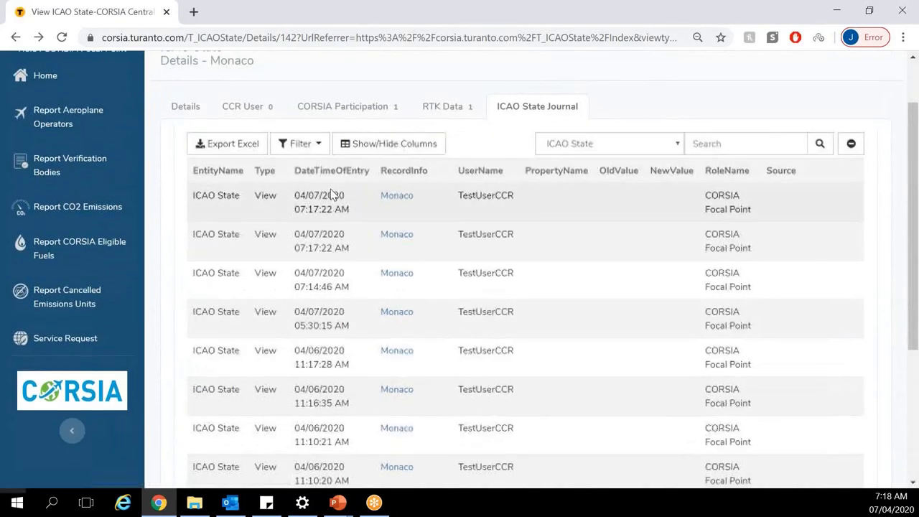
{"action": "scroll", "coordinate": [287, 158], "scroll_direction": "up", "scroll_amount": 1}
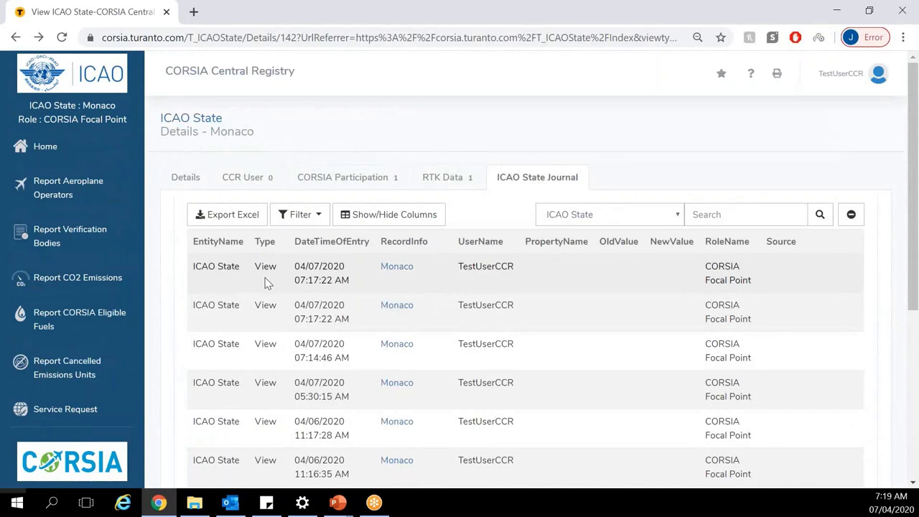
{"action": "scroll", "coordinate": [266, 283], "scroll_direction": "down", "scroll_amount": 1}
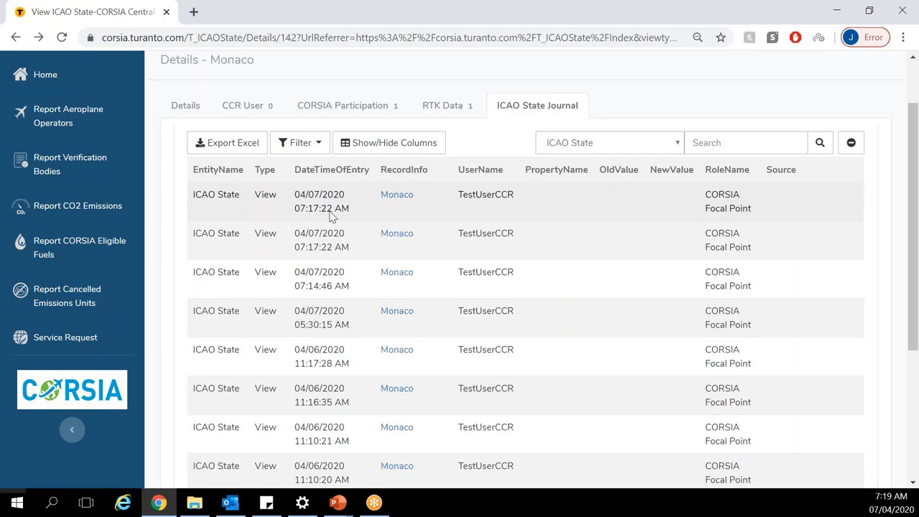
{"action": "scroll", "coordinate": [429, 215], "scroll_direction": "down", "scroll_amount": 1}
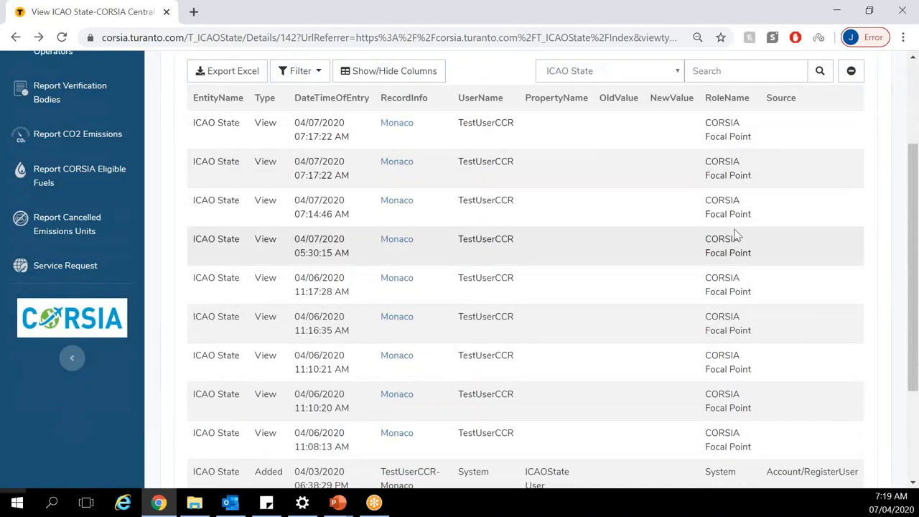
{"action": "scroll", "coordinate": [737, 237], "scroll_direction": "down", "scroll_amount": 1}
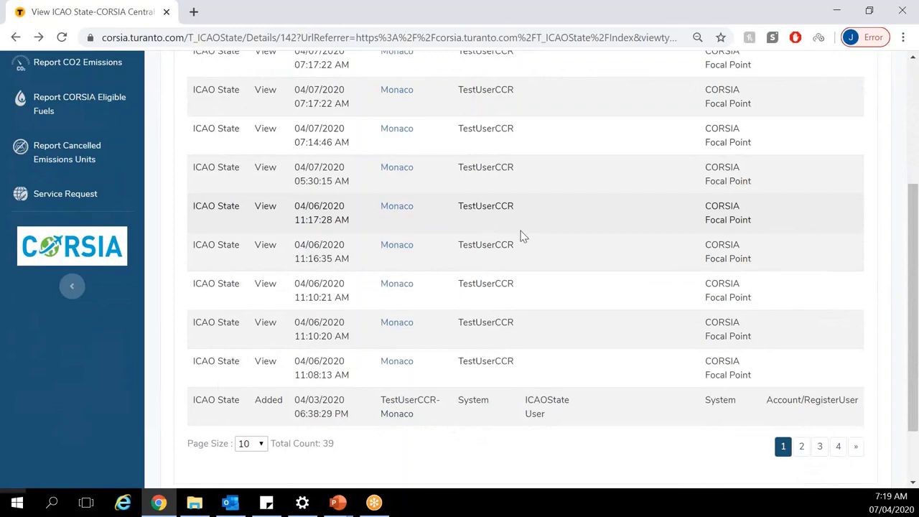
{"action": "scroll", "coordinate": [523, 229], "scroll_direction": "up", "scroll_amount": 1}
{"action": "scroll", "coordinate": [504, 215], "scroll_direction": "up", "scroll_amount": 1}
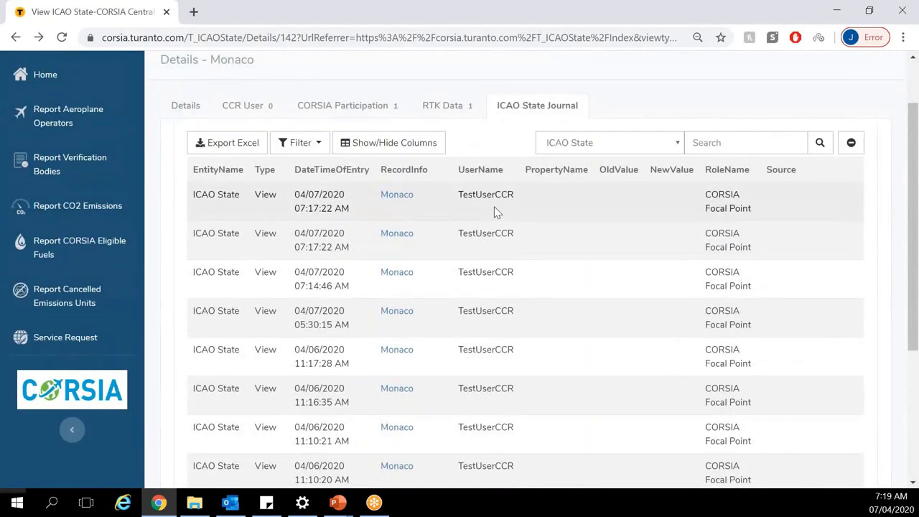
{"action": "scroll", "coordinate": [496, 208], "scroll_direction": "up", "scroll_amount": 1}
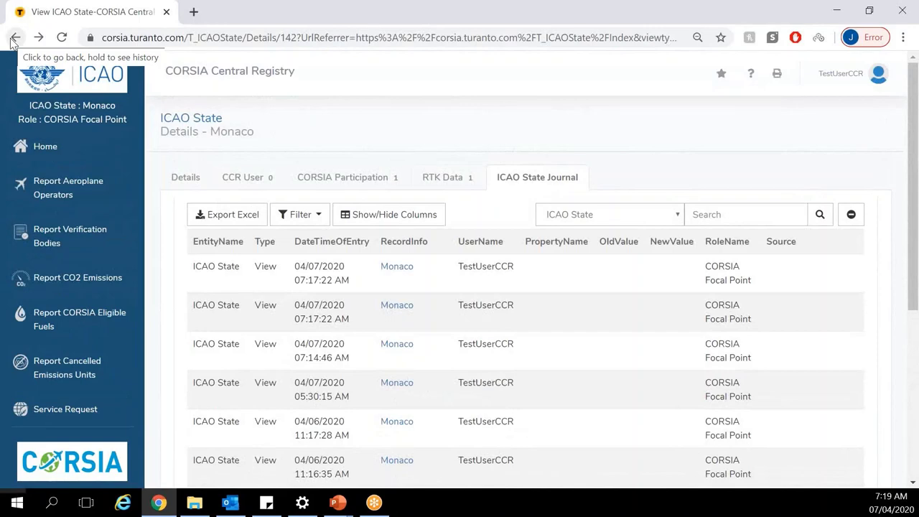
- Return to the home page and view the CCR User Profile list
{"action": "left_click", "coordinate": [46, 147]}
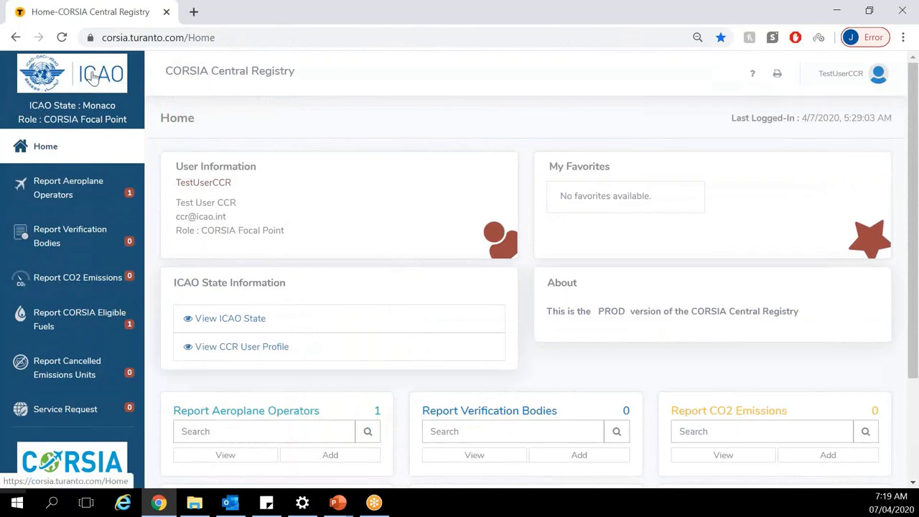
{"action": "scroll", "coordinate": [384, 234], "scroll_direction": "down", "scroll_amount": 1}
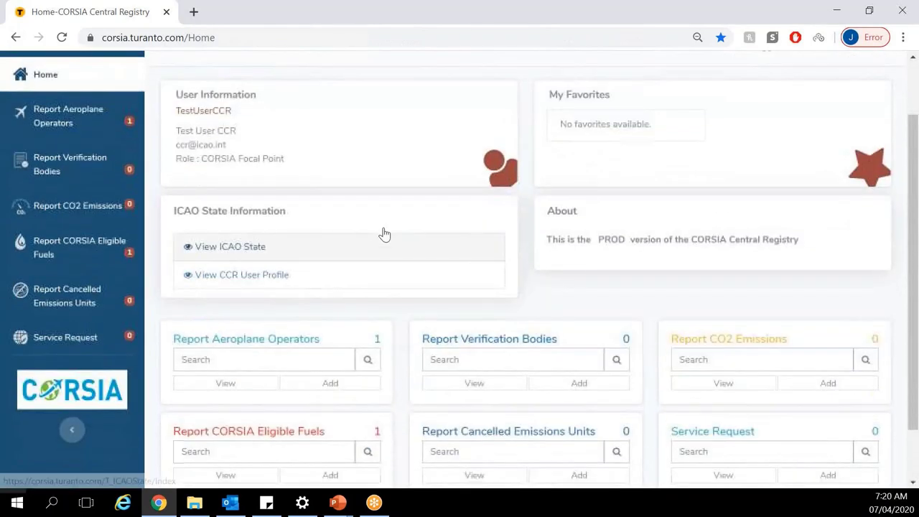
{"action": "scroll", "coordinate": [377, 213], "scroll_direction": "down", "scroll_amount": 1}
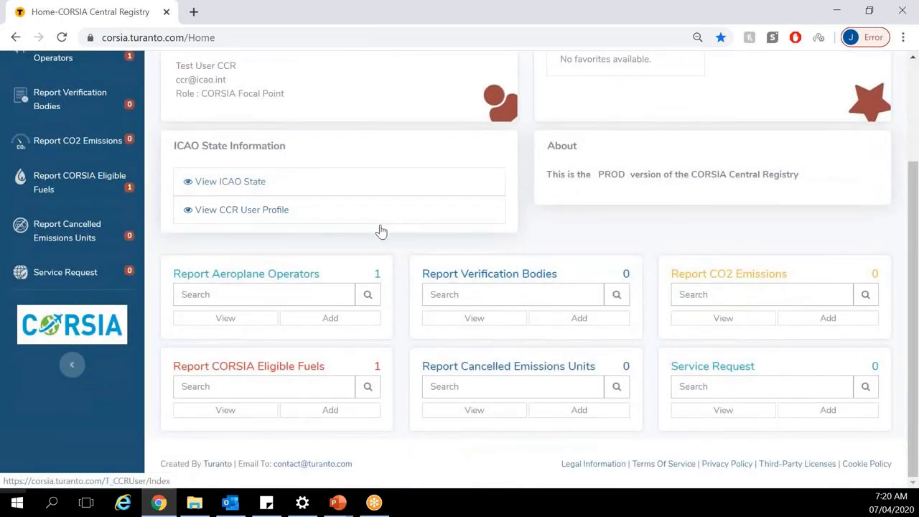
{"action": "left_click", "coordinate": [266, 218]}
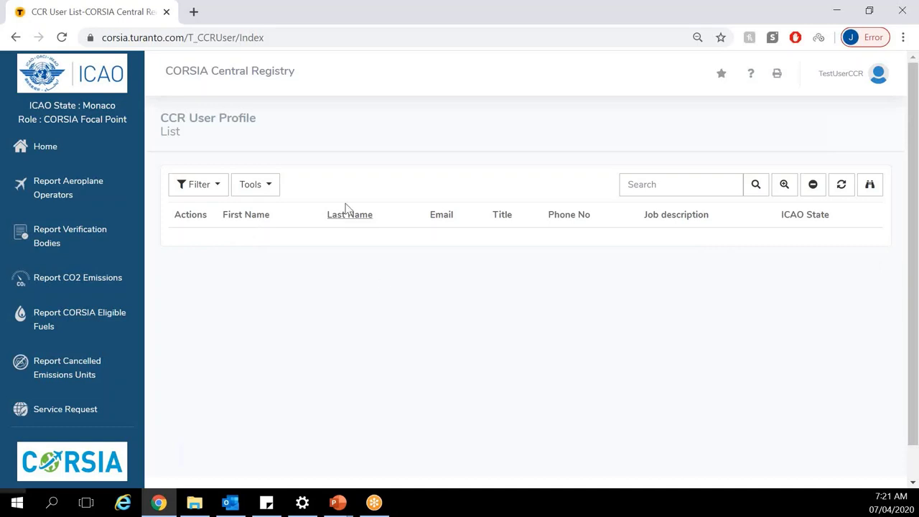
- Go back to the home page and open the Report CO2 Emissions list
{"action": "left_click", "coordinate": [76, 146]}
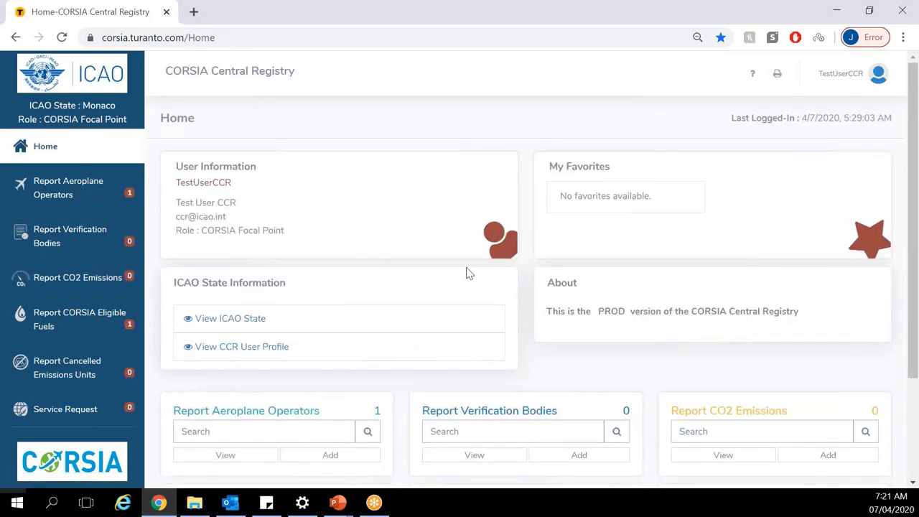
{"action": "scroll", "coordinate": [468, 273], "scroll_direction": "down", "scroll_amount": 1}
{"action": "scroll", "coordinate": [468, 273], "scroll_direction": "up", "scroll_amount": 1}
{"action": "left_click", "coordinate": [63, 285]}
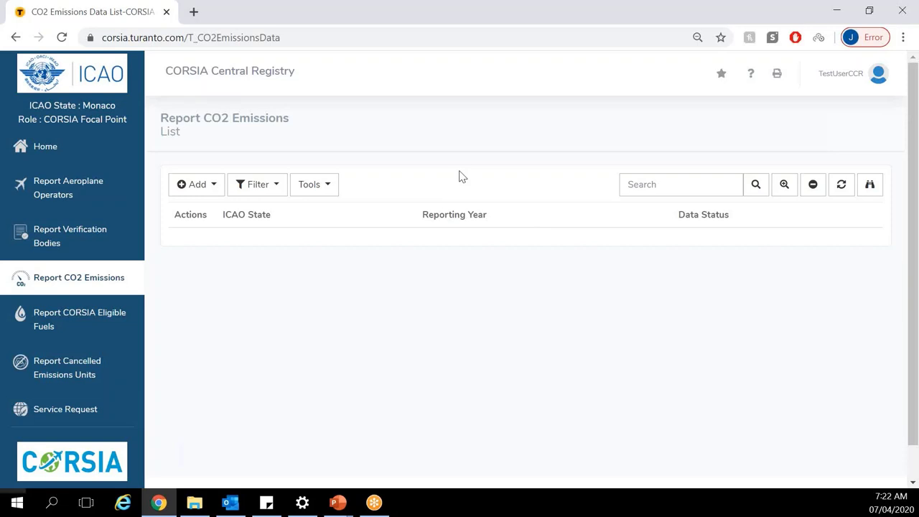
- Save the Report CO2 Emissions list as a favorite named "report co2 emissions"
{"action": "left_click", "coordinate": [722, 76]}
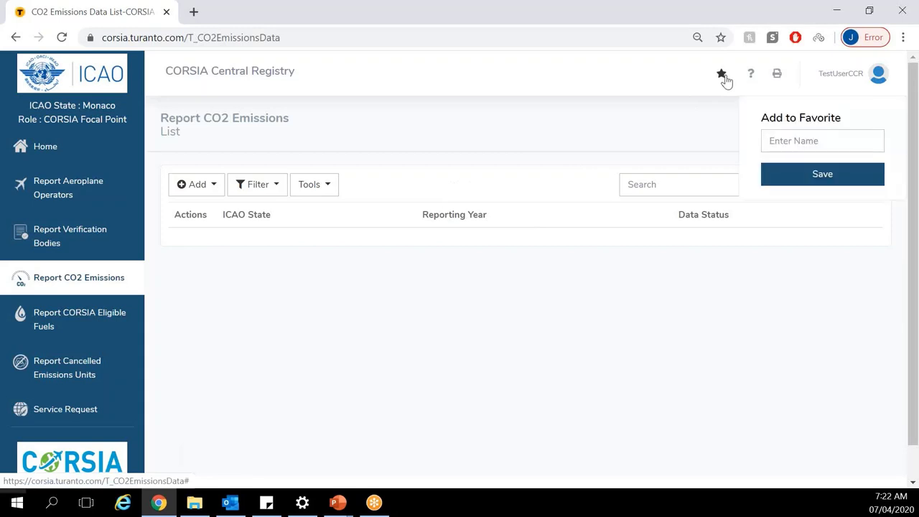
{"action": "left_click", "coordinate": [786, 144]}
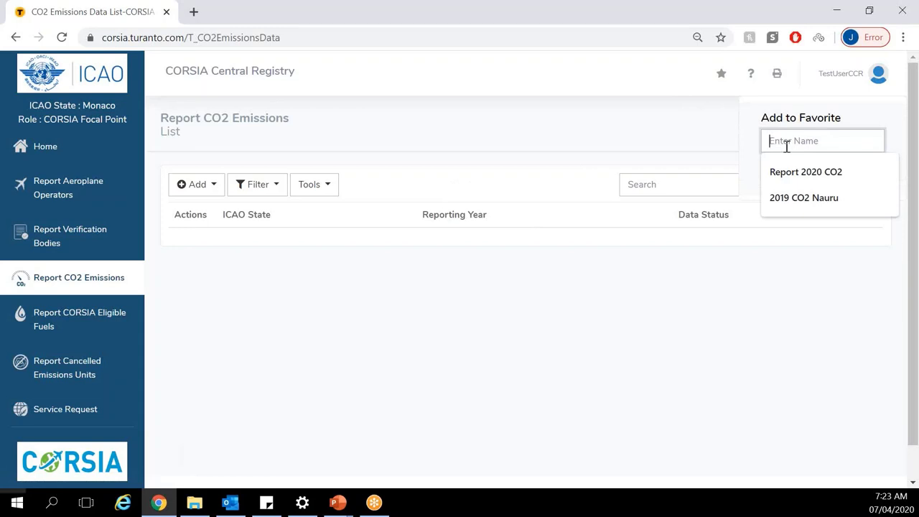
{"action": "type", "text": "repor"}
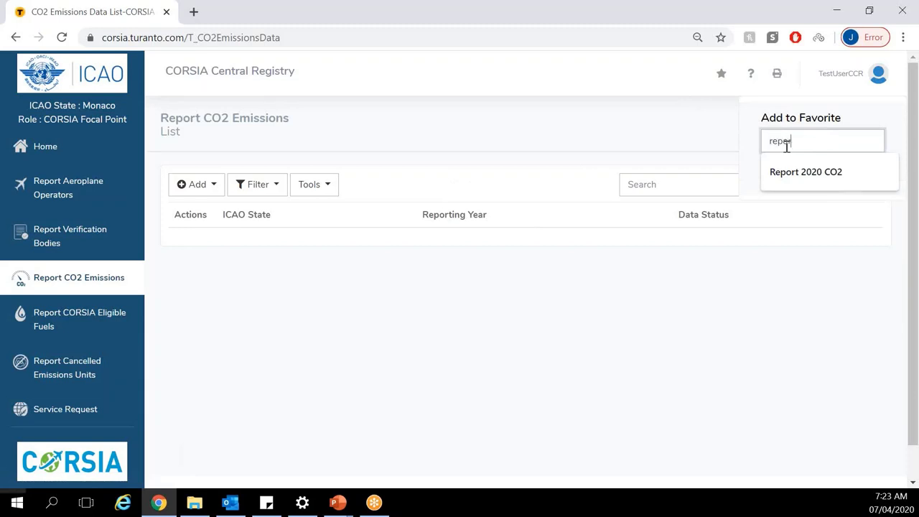
{"action": "type", "text": "t co2 emissions"}
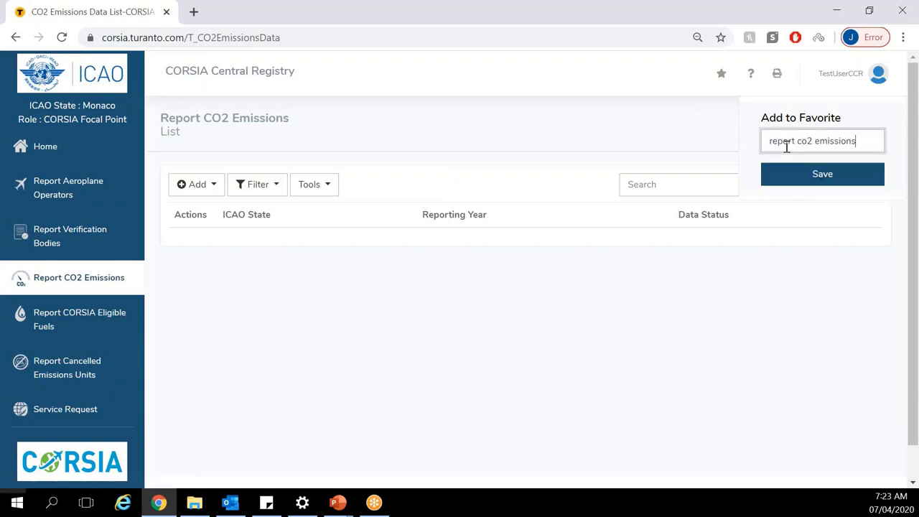
{"action": "left_click", "coordinate": [806, 177]}
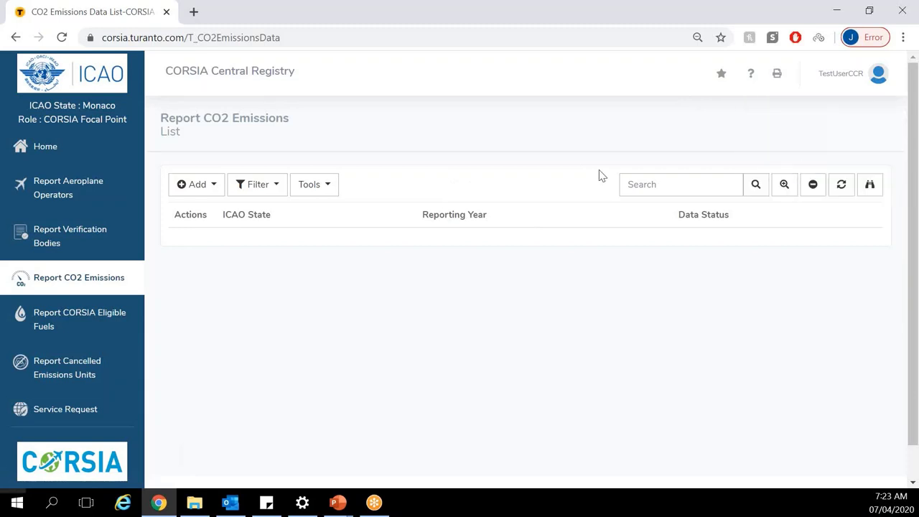
- Return to the home page and delete the "report co2 emissions" favorite
{"action": "left_click", "coordinate": [44, 148]}
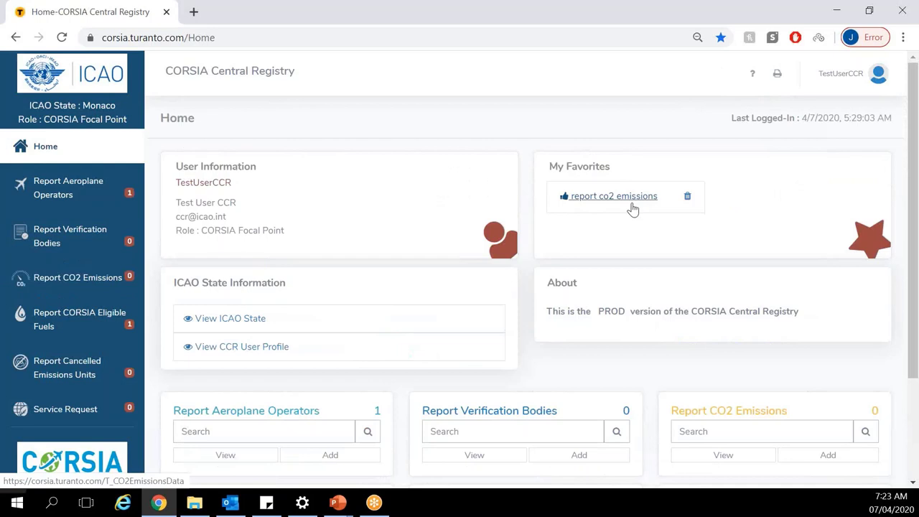
{"action": "left_click", "coordinate": [623, 196]}
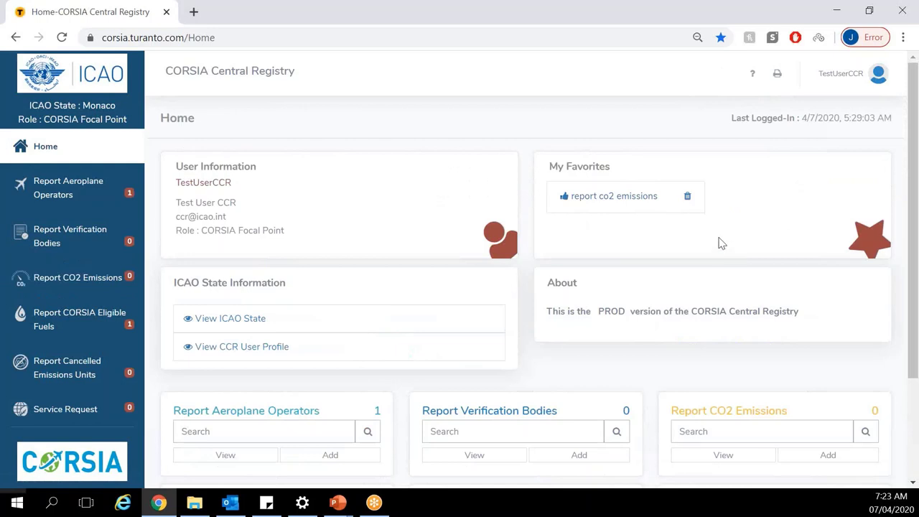
{"action": "left_click", "coordinate": [687, 197]}
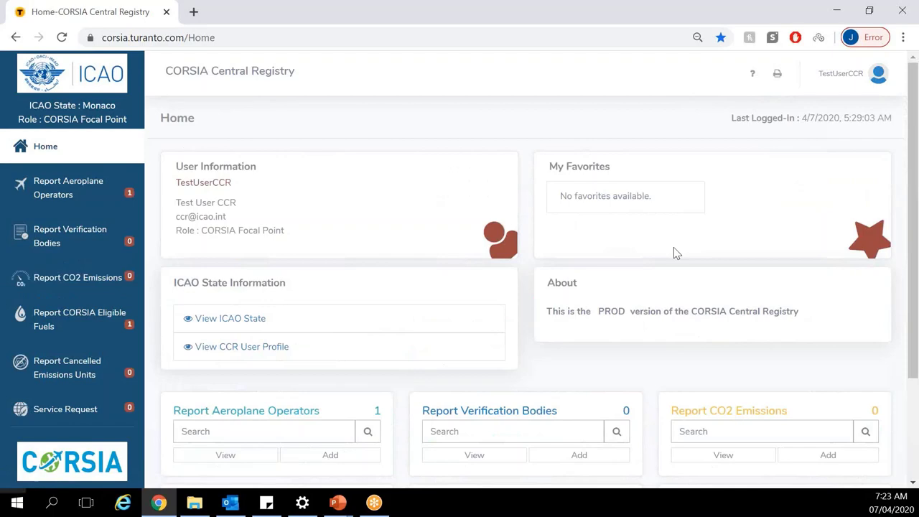
- Look over the reporting sections on the home page and check the Report Aeroplane Operators list, ending back on the home page
{"action": "scroll", "coordinate": [673, 252], "scroll_direction": "down", "scroll_amount": 1}
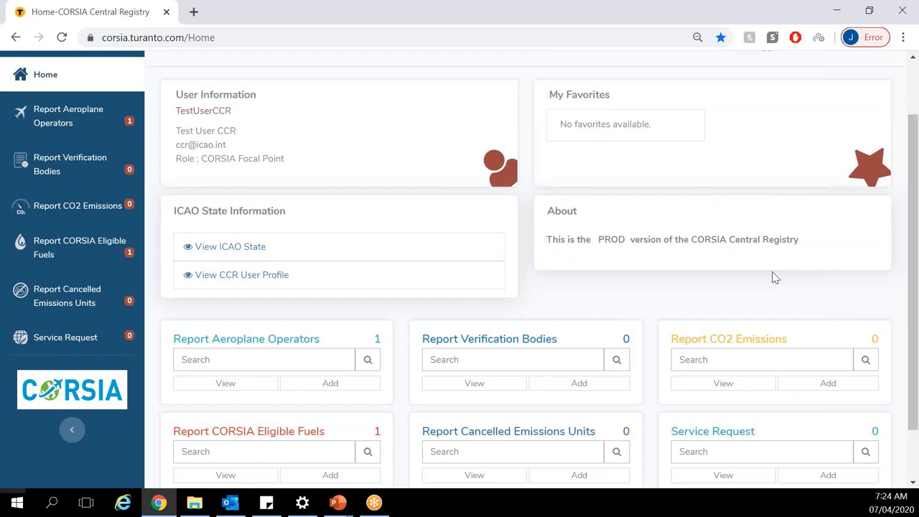
{"action": "scroll", "coordinate": [723, 284], "scroll_direction": "down", "scroll_amount": 1}
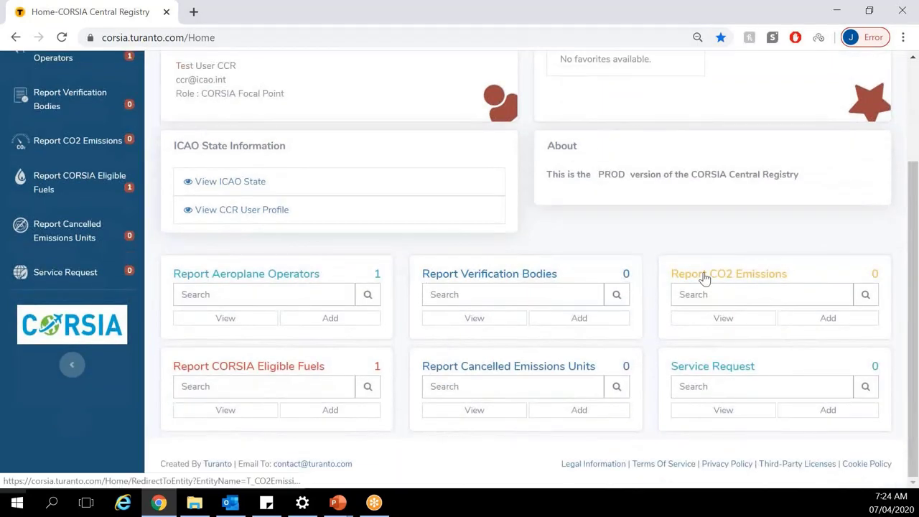
{"action": "scroll", "coordinate": [704, 276], "scroll_direction": "up", "scroll_amount": 1}
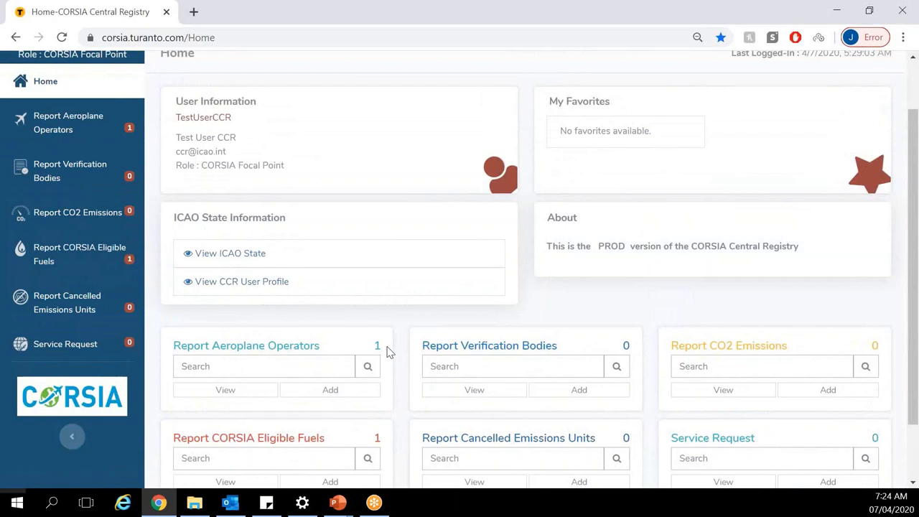
{"action": "left_click", "coordinate": [83, 133]}
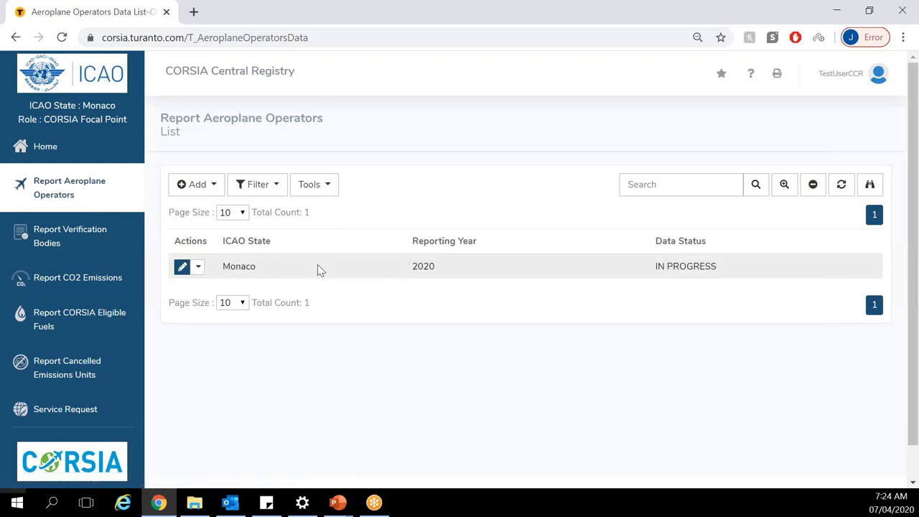
{"action": "left_click", "coordinate": [64, 157]}
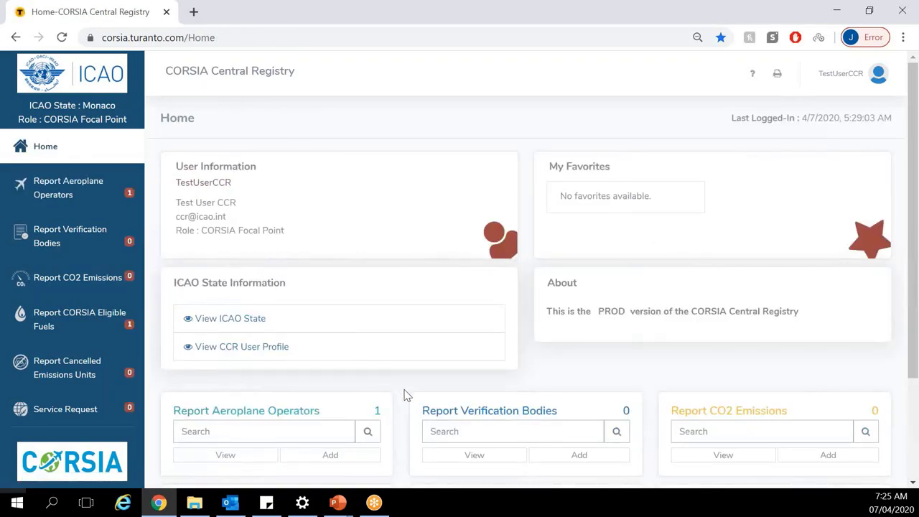
- Search the Report Aeroplane Operators records for "2020" from the home page
{"action": "scroll", "coordinate": [404, 393], "scroll_direction": "down", "scroll_amount": 1}
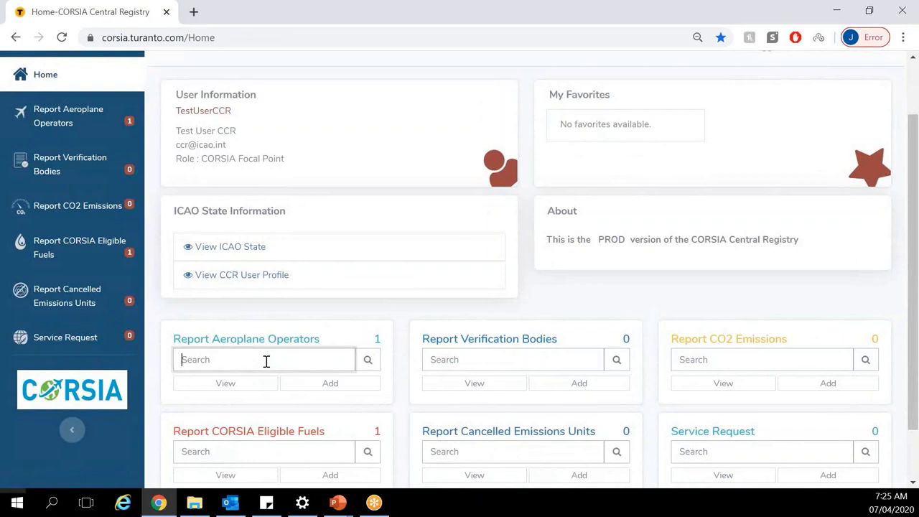
{"action": "type", "text": "2020"}
{"action": "left_click", "coordinate": [370, 367]}
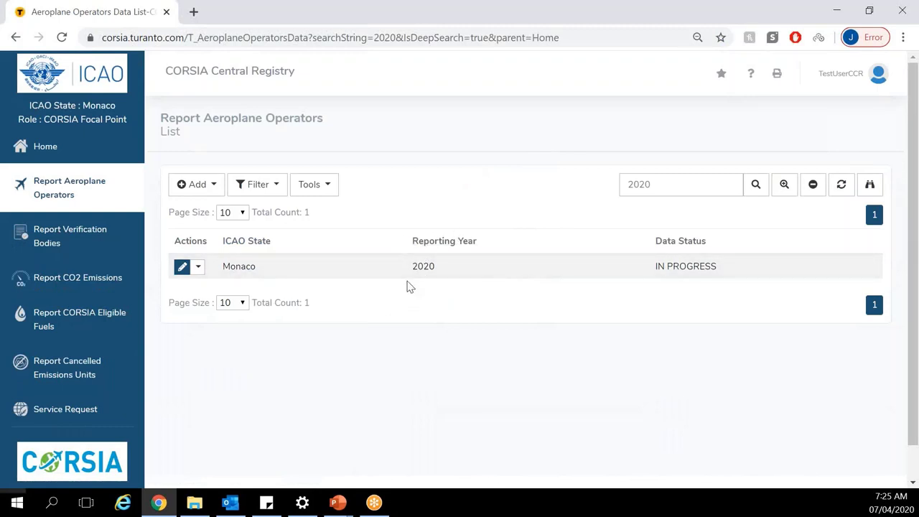
- Go back to the home page and review the view and add options of all six reporting sections
{"action": "left_click", "coordinate": [88, 157]}
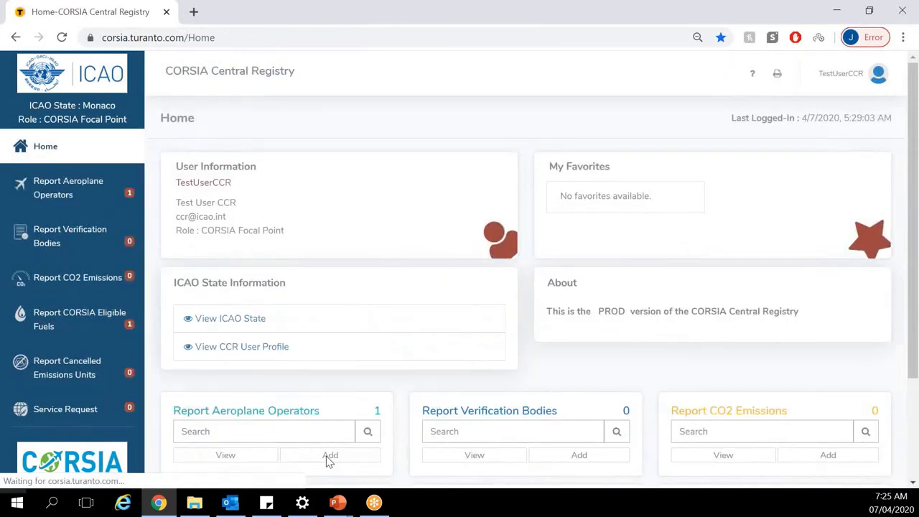
{"action": "scroll", "coordinate": [264, 365], "scroll_direction": "down", "scroll_amount": 2}
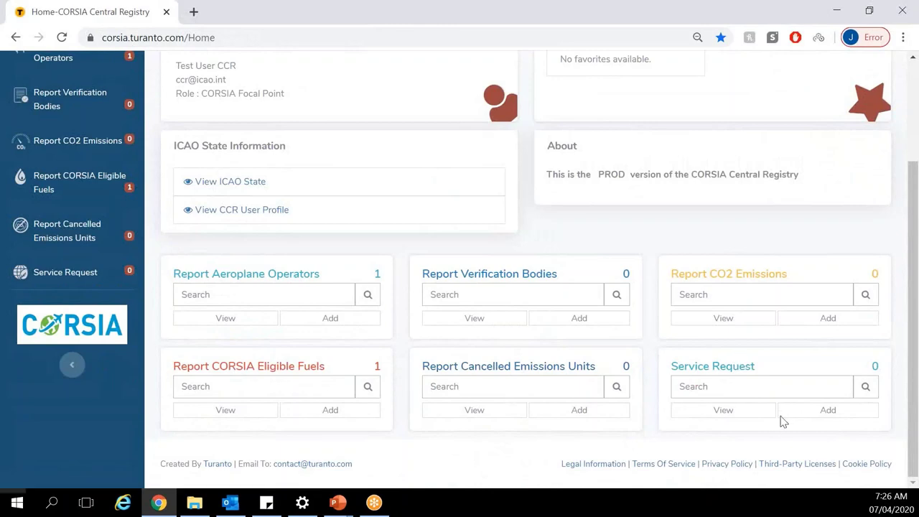
{"action": "scroll", "coordinate": [397, 320], "scroll_direction": "up", "scroll_amount": 1}
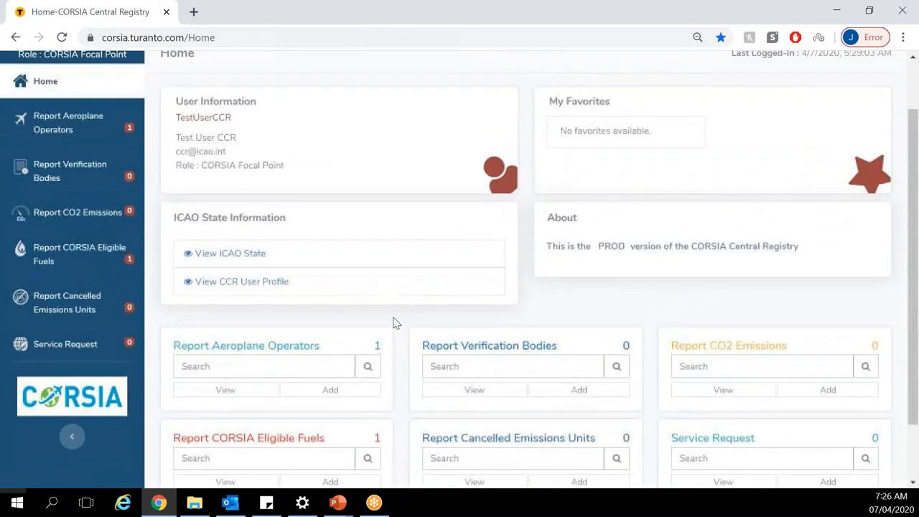
{"action": "scroll", "coordinate": [393, 323], "scroll_direction": "up", "scroll_amount": 1}
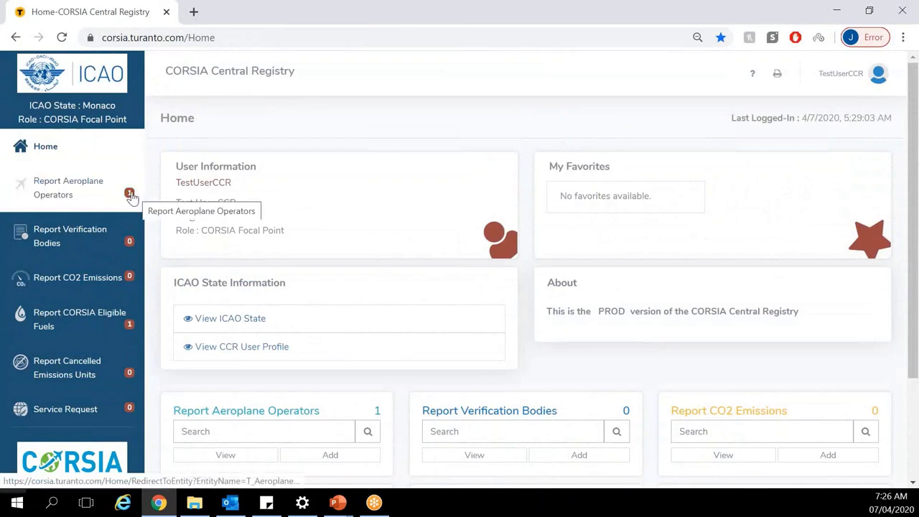
- Open Monaco's 2020 aeroplane operators record for editing and view its Aeroplane Operators entries, ending back on the home page
{"action": "left_click", "coordinate": [59, 199]}
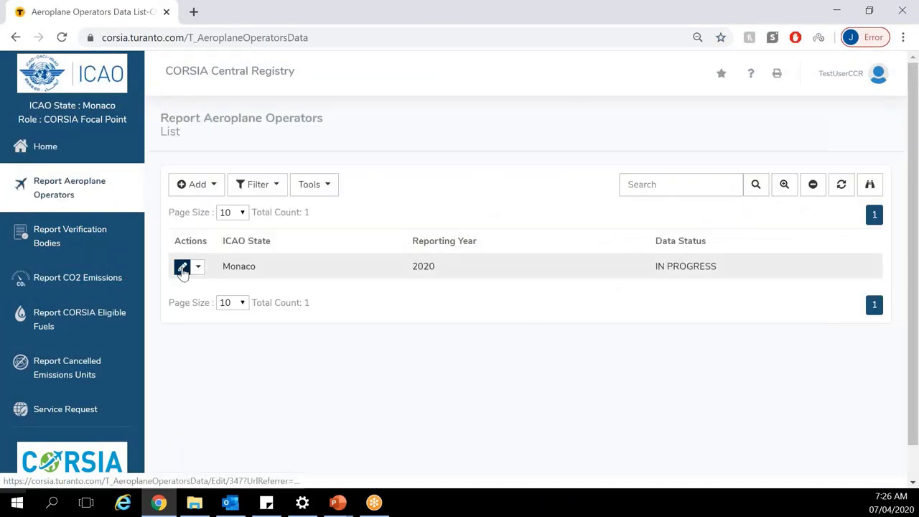
{"action": "left_click", "coordinate": [182, 269]}
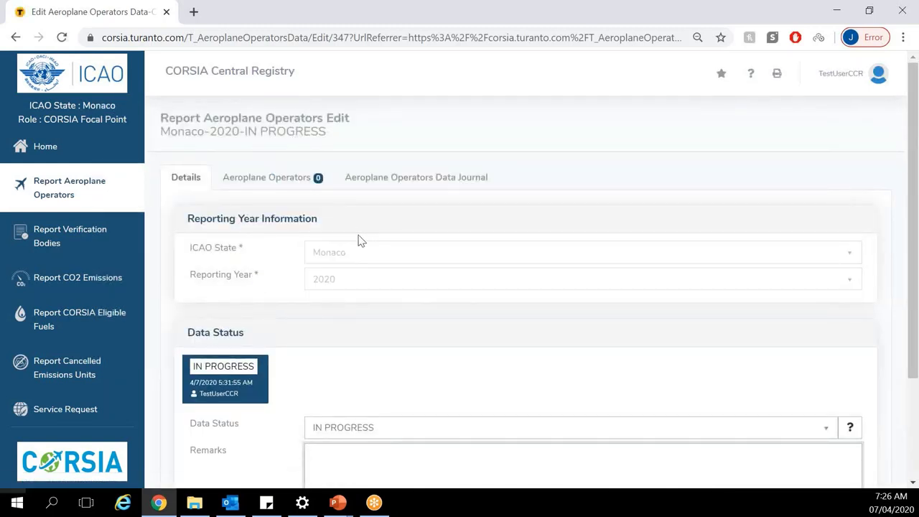
{"action": "left_click", "coordinate": [296, 179]}
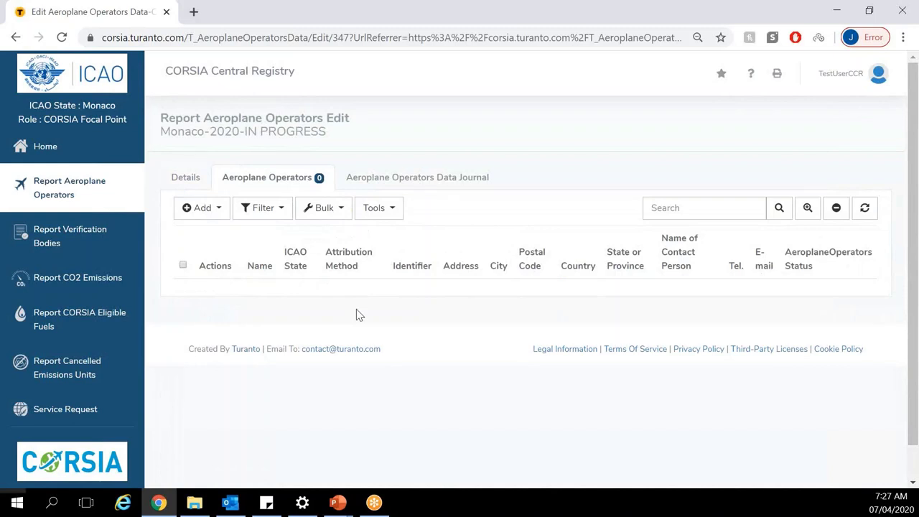
{"action": "left_click", "coordinate": [72, 159]}
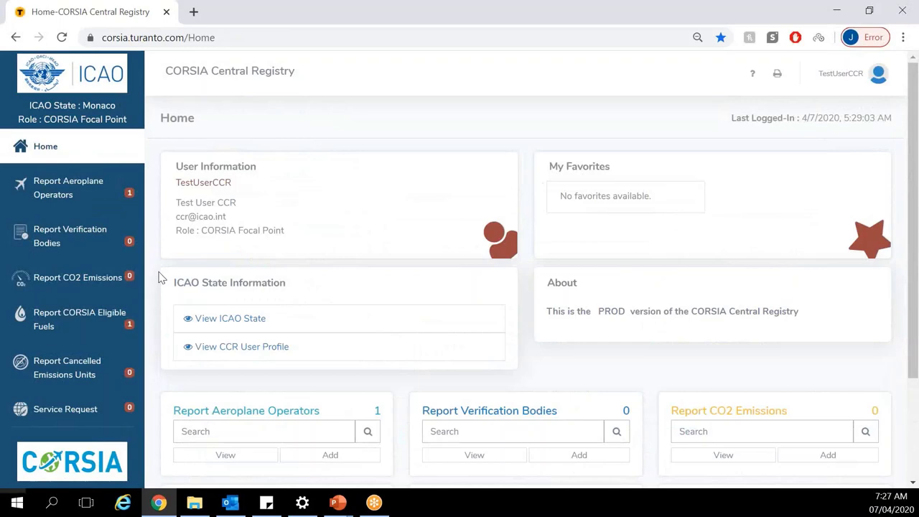
- Open the help entity list and examine the ICAO State topic, covering its summary and properties
{"action": "scroll", "coordinate": [159, 278], "scroll_direction": "down", "scroll_amount": 1}
{"action": "scroll", "coordinate": [376, 290], "scroll_direction": "up", "scroll_amount": 1}
{"action": "left_click", "coordinate": [753, 74]}
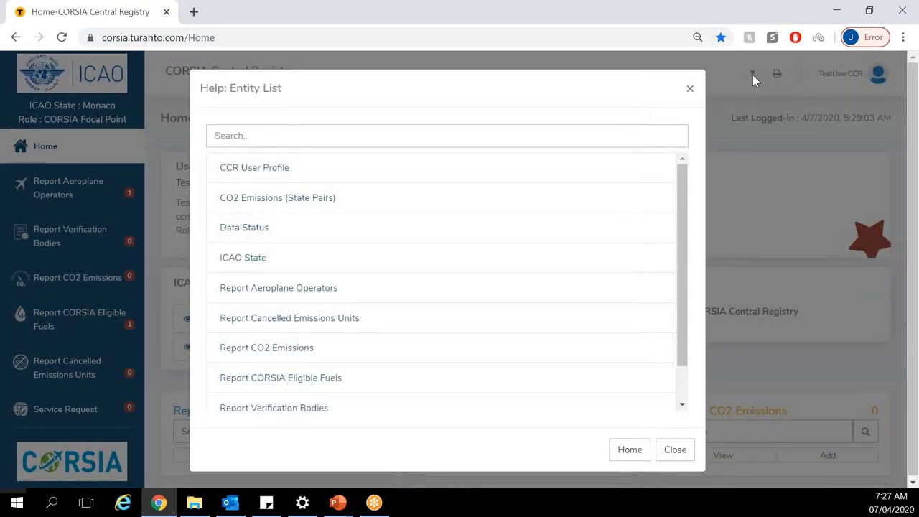
{"action": "left_click", "coordinate": [412, 261]}
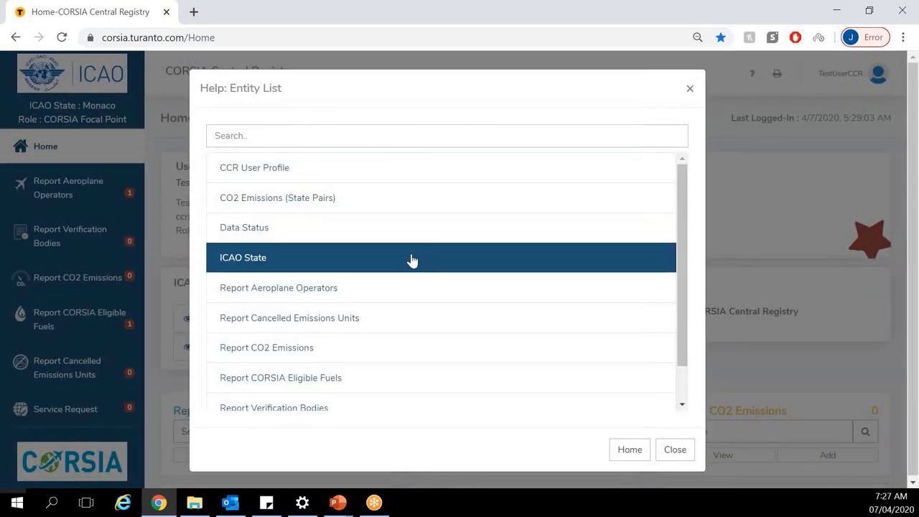
{"action": "scroll", "coordinate": [402, 269], "scroll_direction": "down", "scroll_amount": 1}
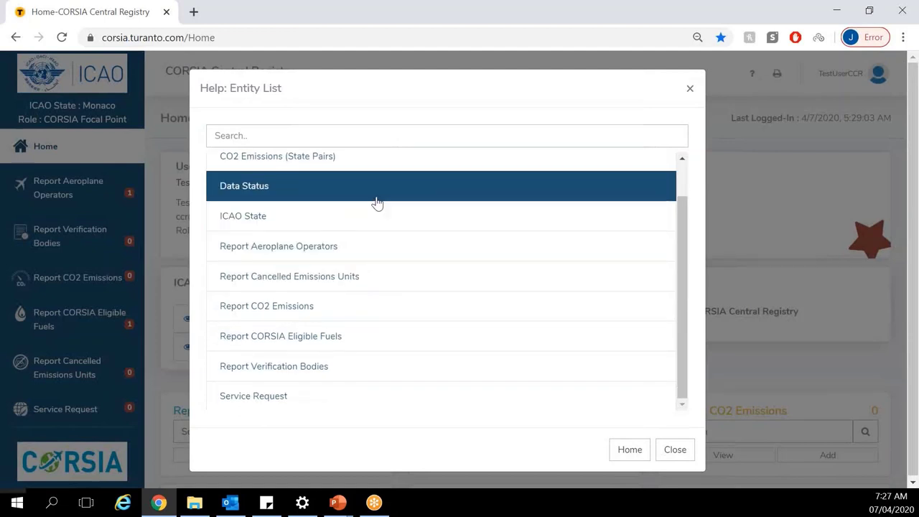
{"action": "scroll", "coordinate": [377, 203], "scroll_direction": "up", "scroll_amount": 1}
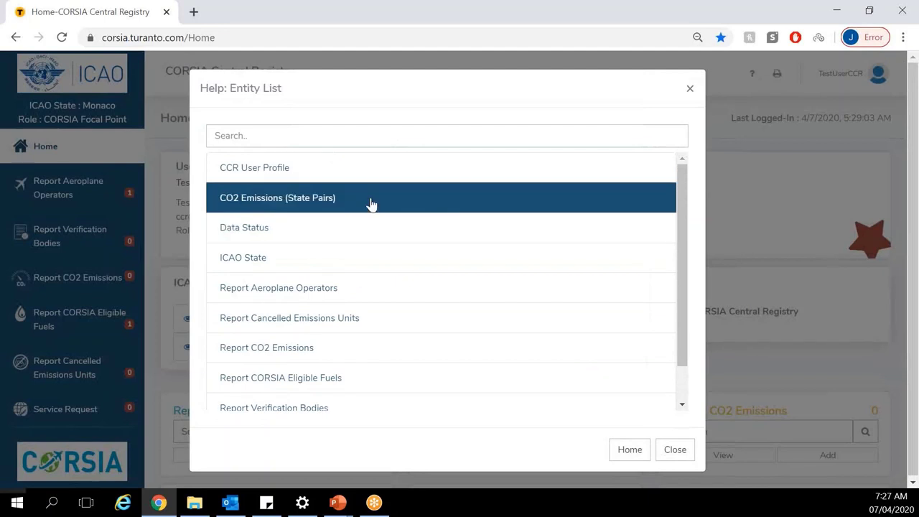
{"action": "left_click", "coordinate": [302, 268]}
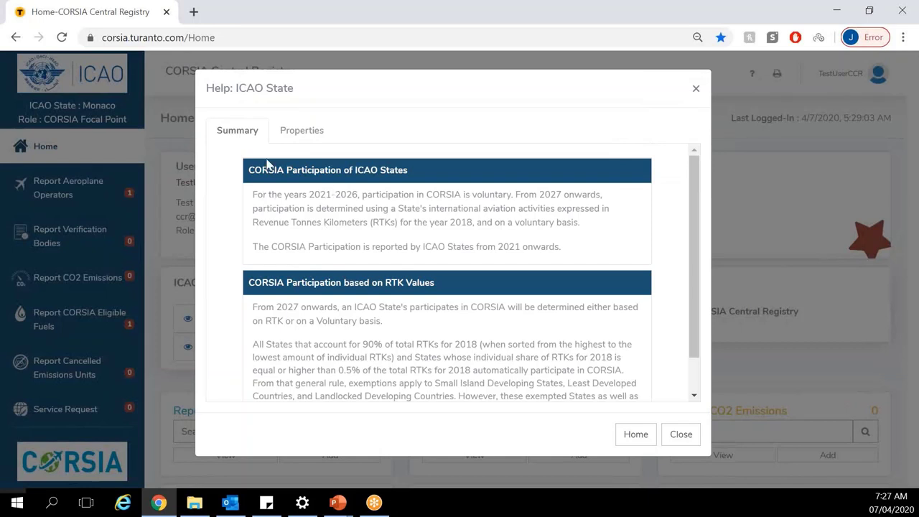
{"action": "left_click", "coordinate": [314, 138]}
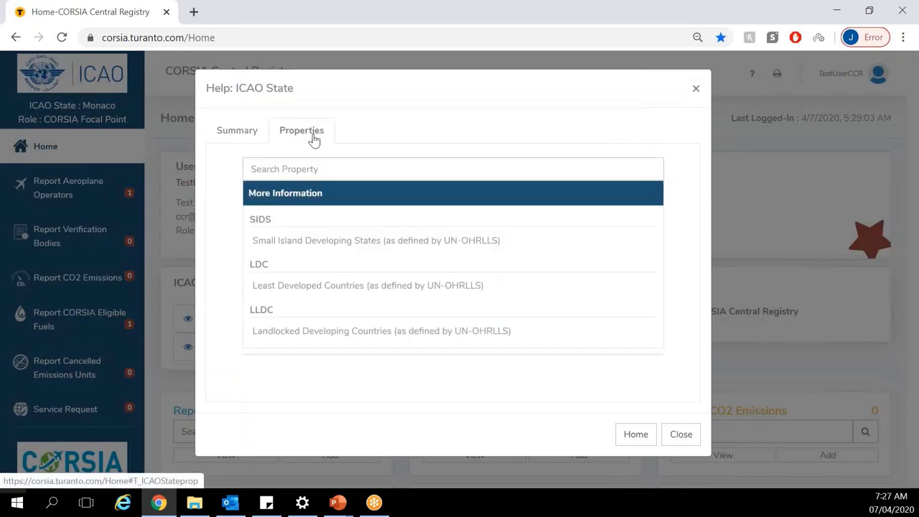
{"action": "left_click", "coordinate": [251, 138]}
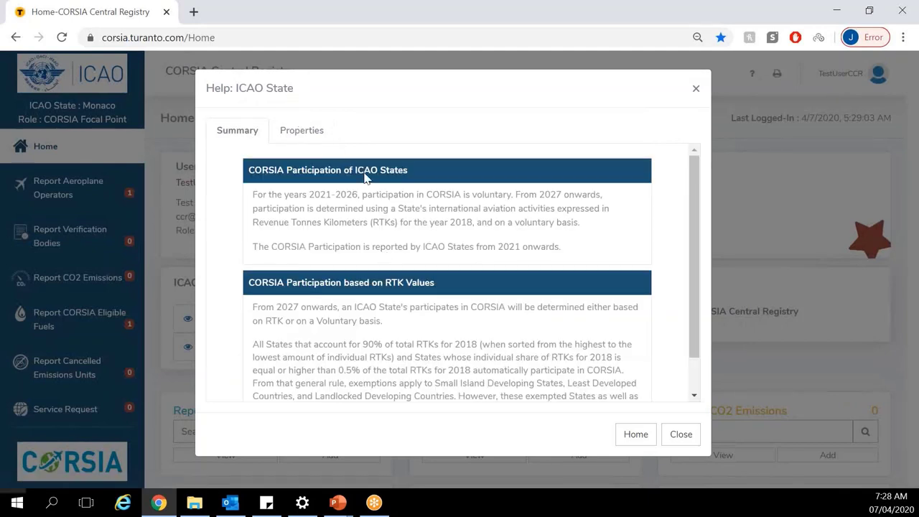
- Return to the help entity list and examine the Report CO2 Emissions topic, covering its summary, properties and actions
{"action": "left_click", "coordinate": [633, 436]}
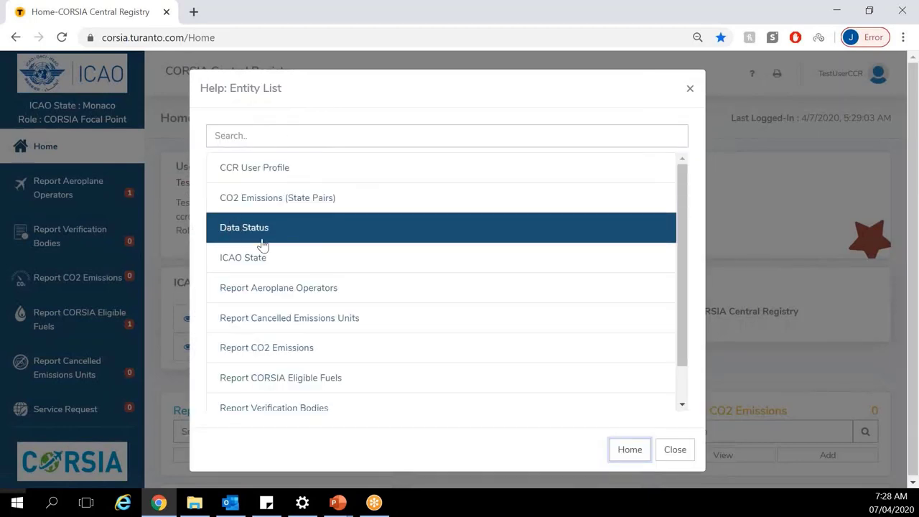
{"action": "left_click", "coordinate": [305, 350]}
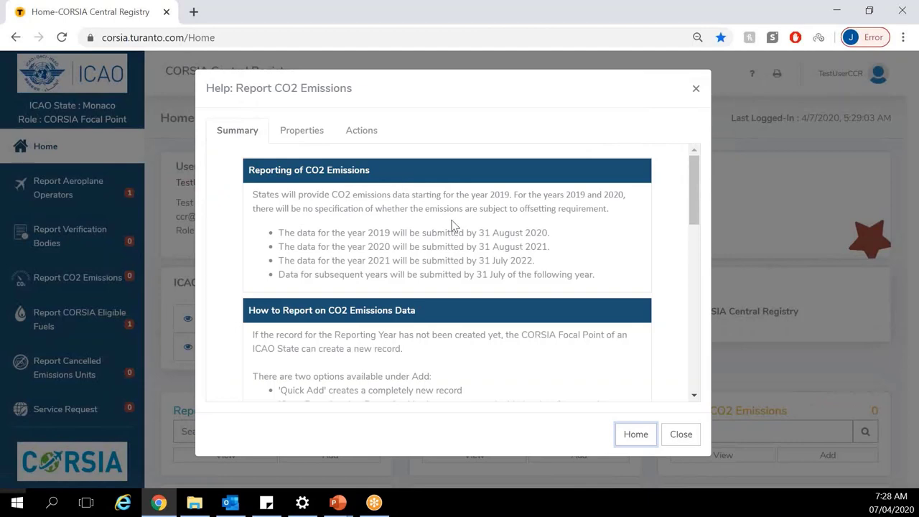
{"action": "scroll", "coordinate": [452, 225], "scroll_direction": "down", "scroll_amount": 2}
{"action": "scroll", "coordinate": [453, 232], "scroll_direction": "down", "scroll_amount": 3}
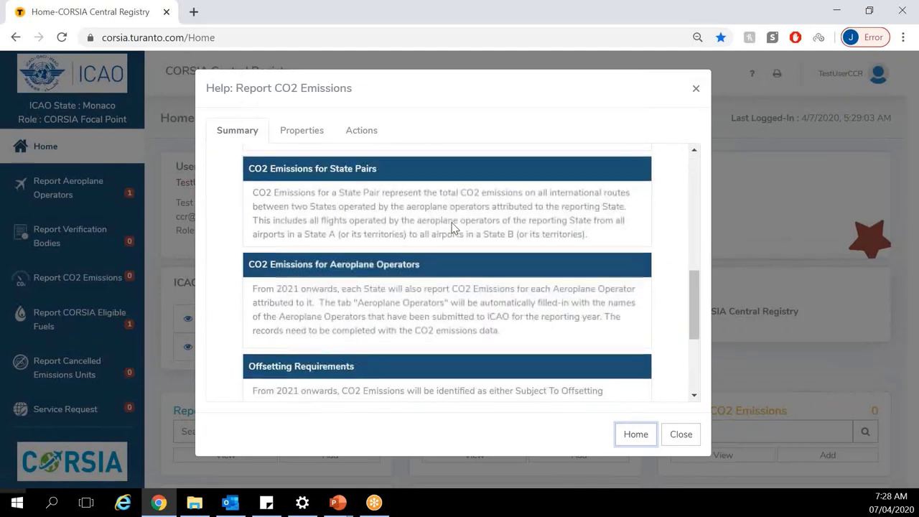
{"action": "scroll", "coordinate": [453, 231], "scroll_direction": "up", "scroll_amount": 6}
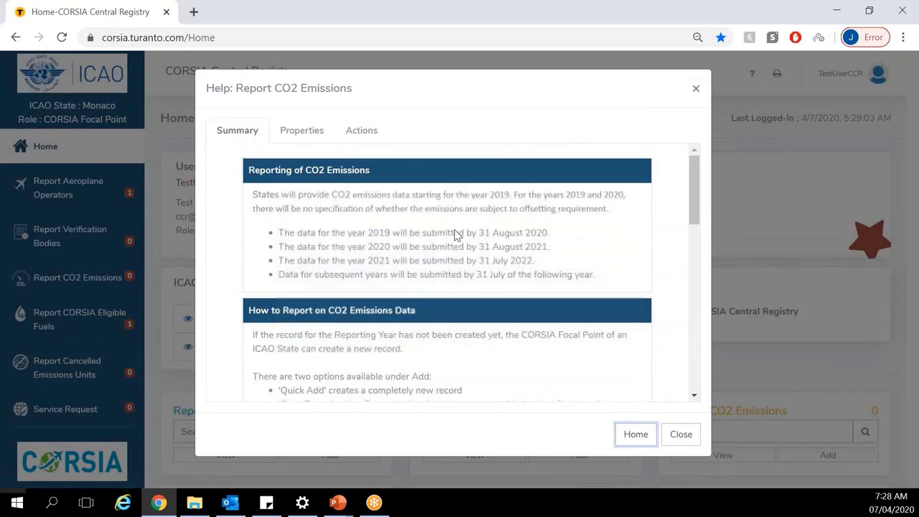
{"action": "left_click", "coordinate": [318, 136]}
{"action": "left_click", "coordinate": [363, 135]}
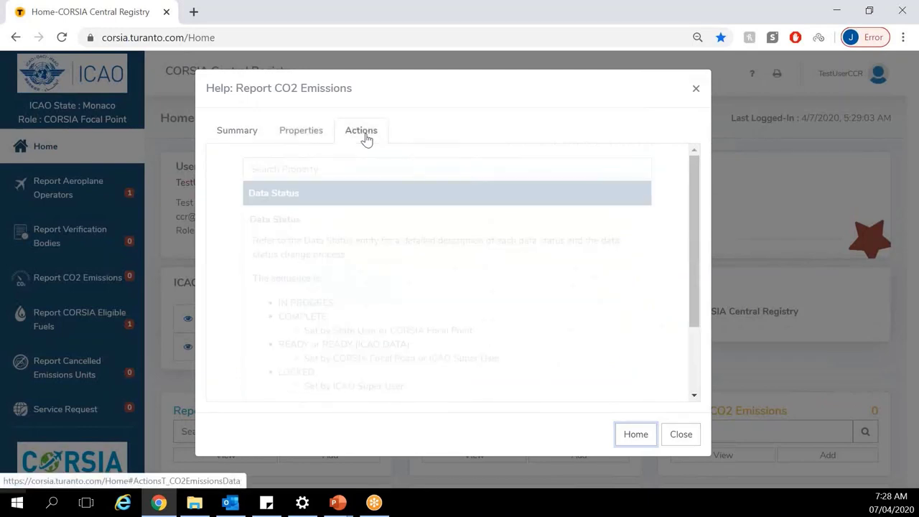
- Review the summary of the Report CO2 Emissions help topic and the full help entity list, ending with the help closed
{"action": "left_click", "coordinate": [231, 133]}
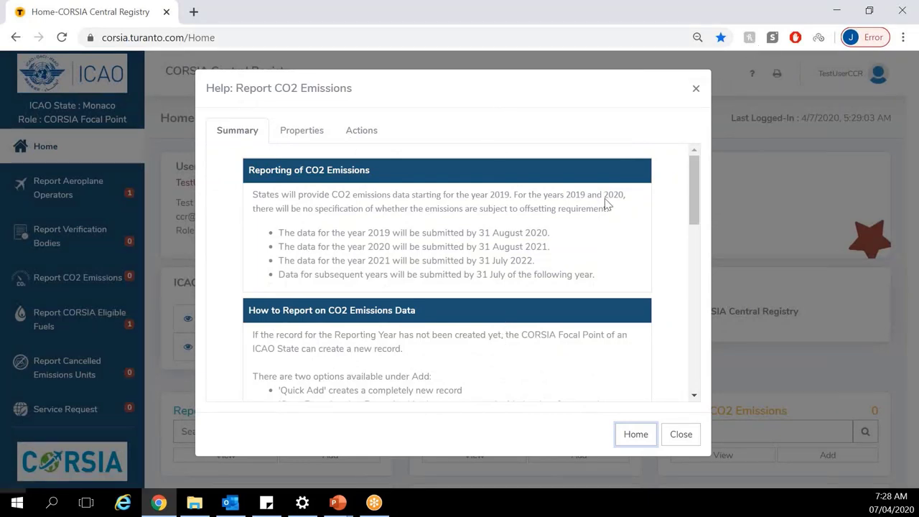
{"action": "left_click", "coordinate": [636, 434]}
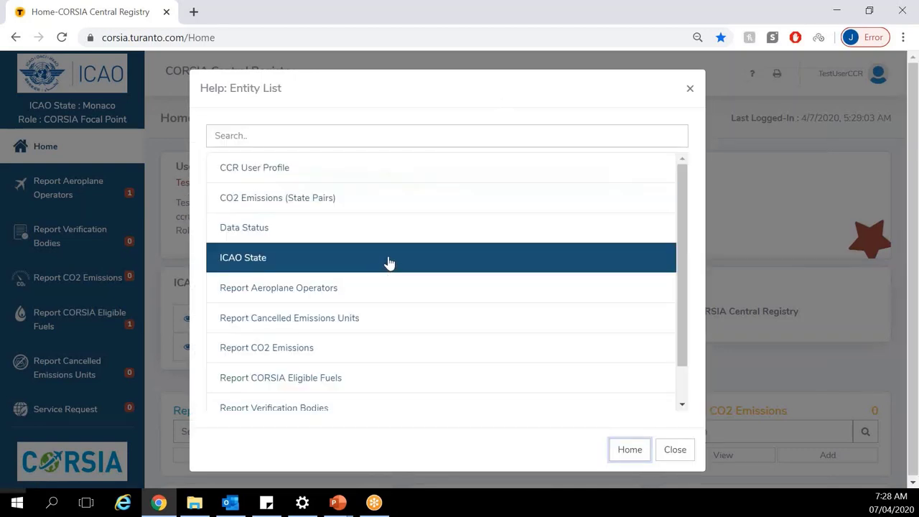
{"action": "scroll", "coordinate": [388, 263], "scroll_direction": "down", "scroll_amount": 1}
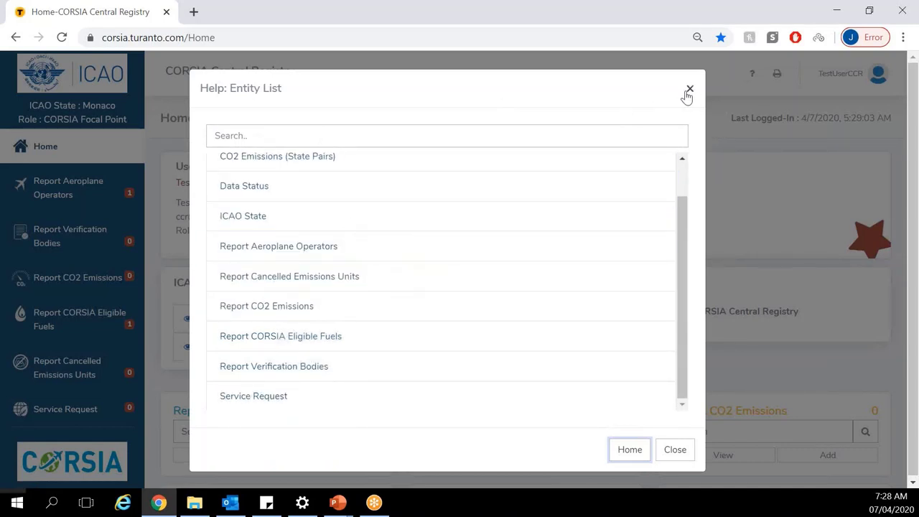
{"action": "left_click", "coordinate": [672, 455]}
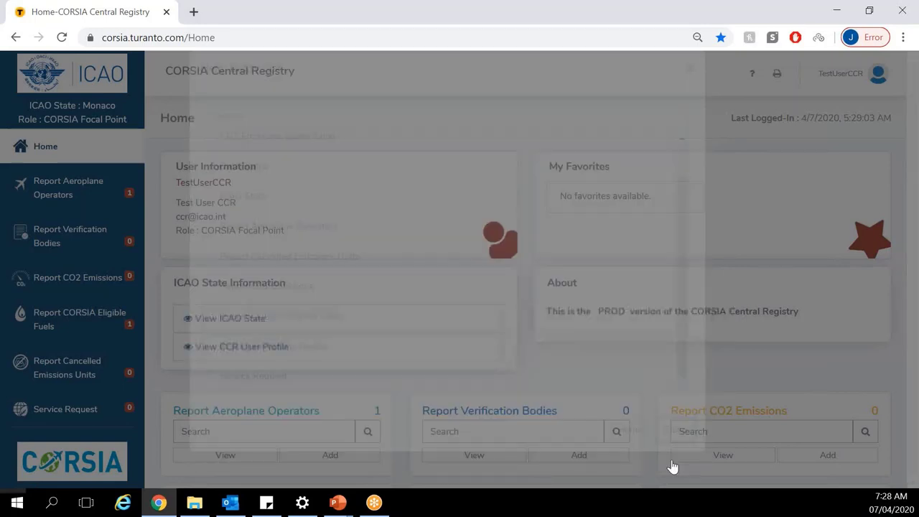
- Open the Report CORSIA Eligible Fuels list and view its page-specific help summary and the entity list reached from it, closing the help at the end
{"action": "left_click", "coordinate": [64, 320]}
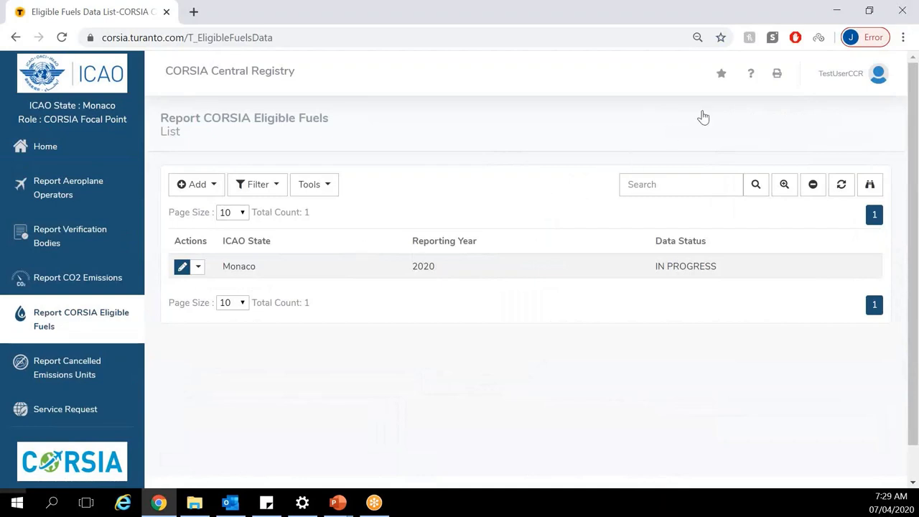
{"action": "left_click", "coordinate": [752, 74]}
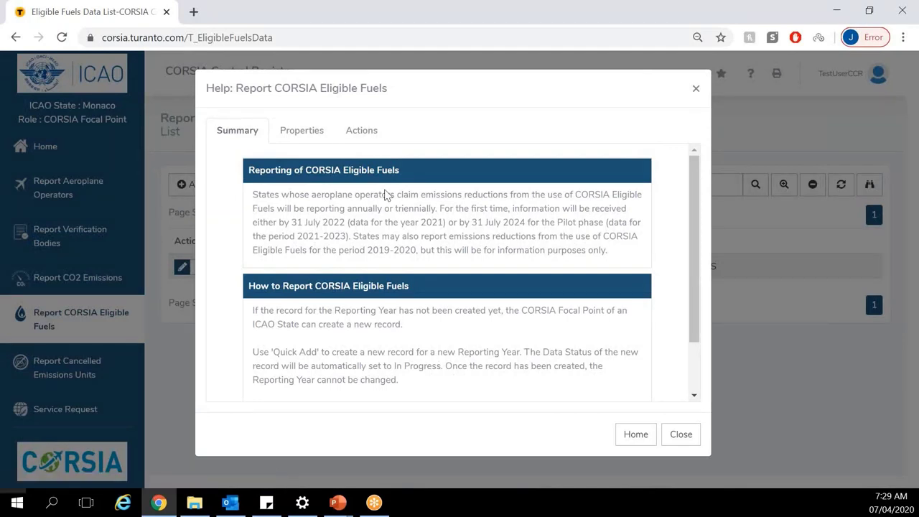
{"action": "left_click", "coordinate": [640, 444]}
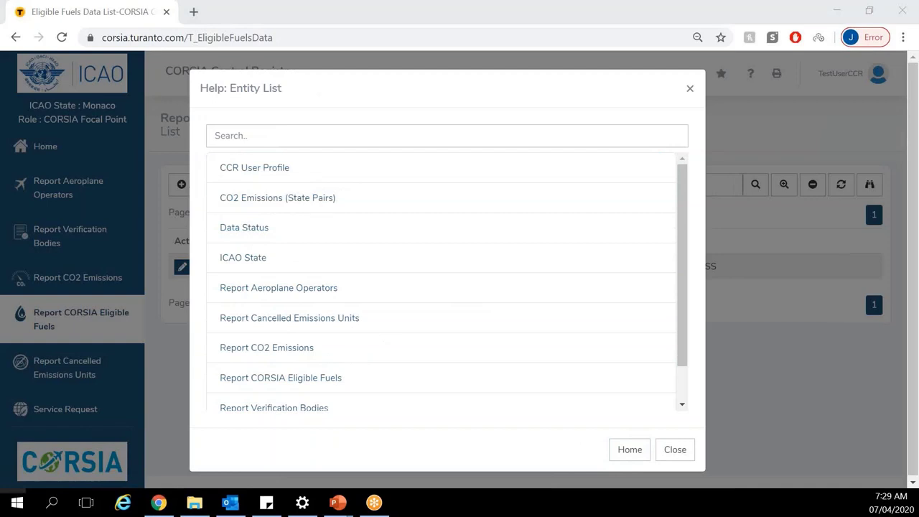
{"action": "left_click", "coordinate": [674, 450]}
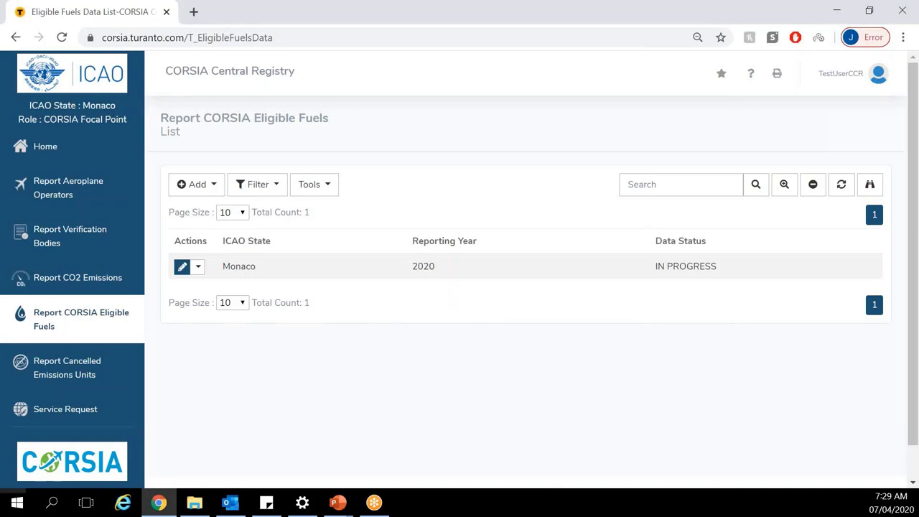
{"action": "key", "text": "alt+Tab"}
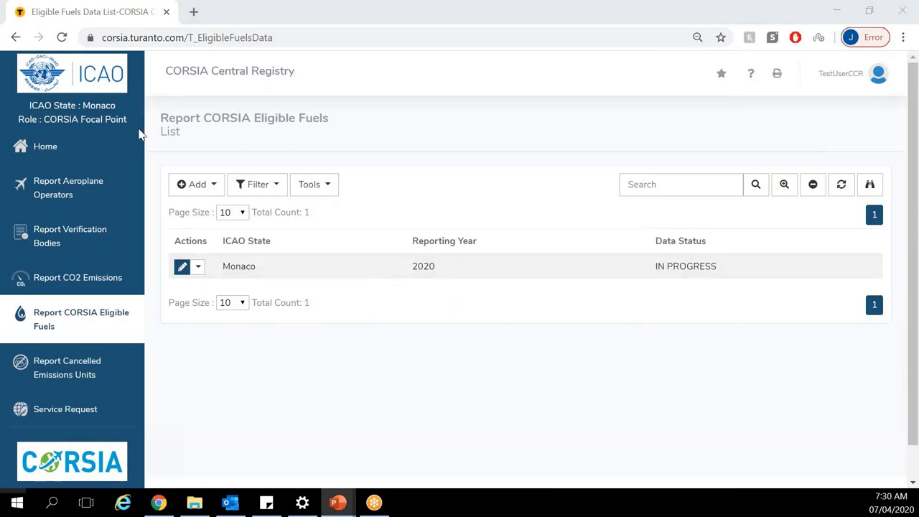
- Go back to the home page and demonstrate collapsing and expanding the side navigation, ending with the browser window minimized
{"action": "left_click", "coordinate": [97, 152]}
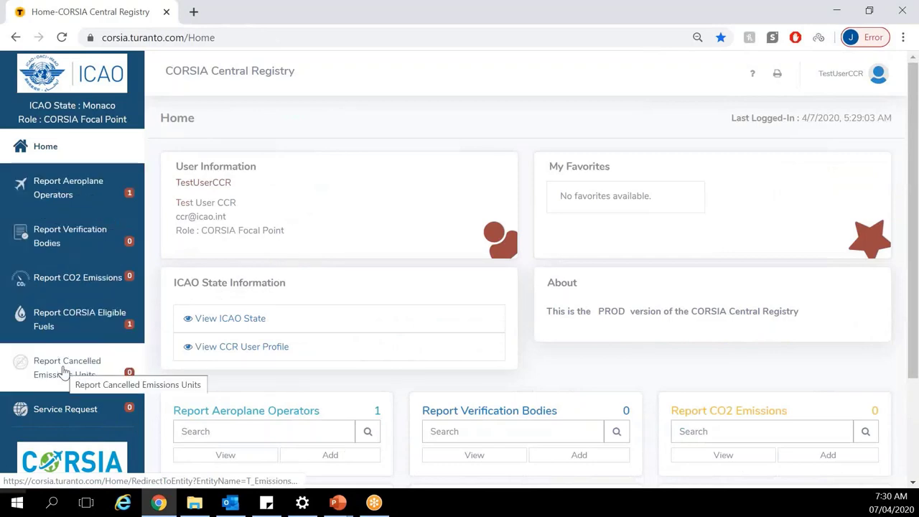
{"action": "scroll", "coordinate": [64, 372], "scroll_direction": "down", "scroll_amount": 2}
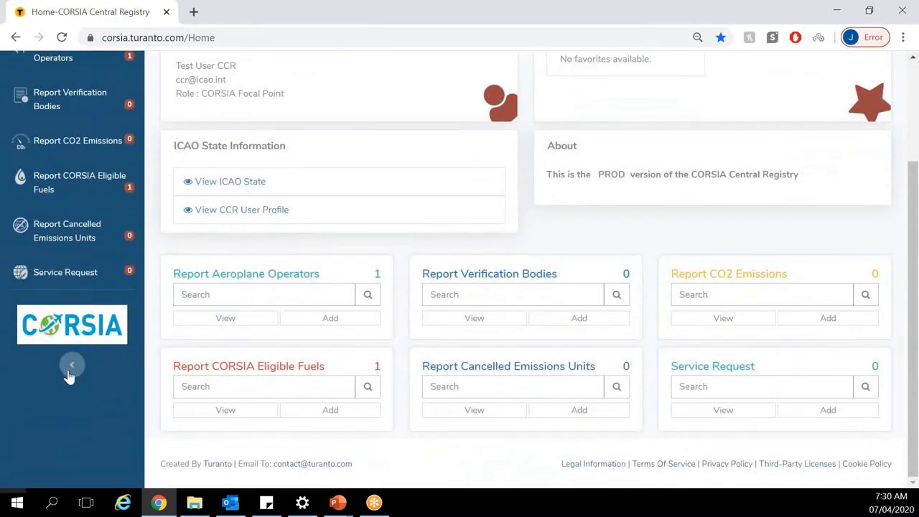
{"action": "left_click", "coordinate": [68, 373]}
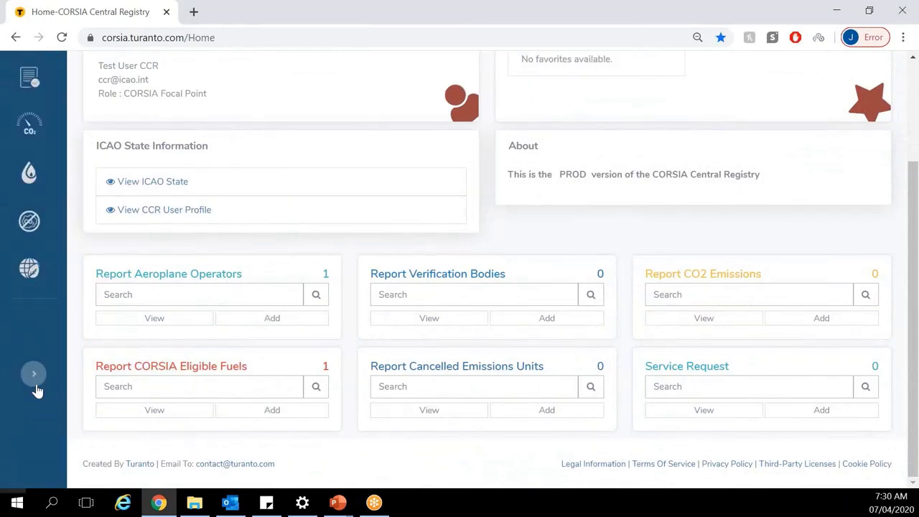
{"action": "left_click", "coordinate": [34, 380]}
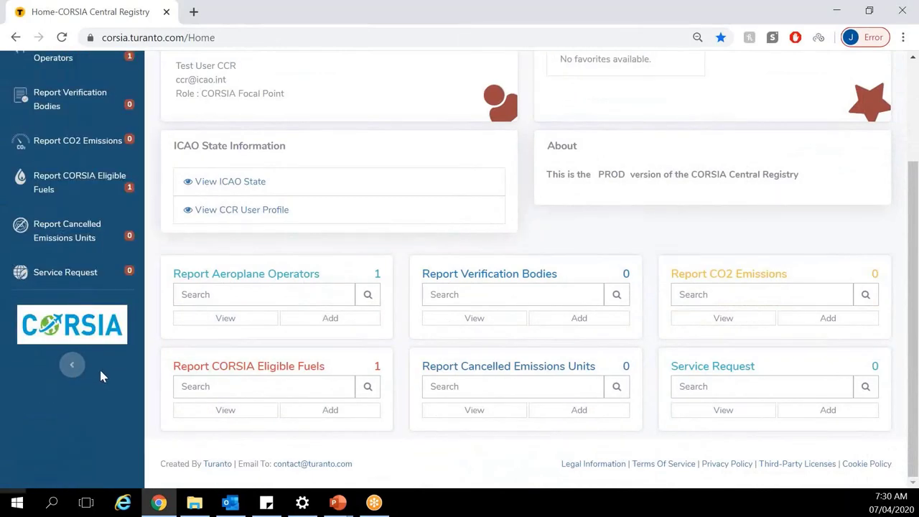
{"action": "scroll", "coordinate": [100, 375], "scroll_direction": "up", "scroll_amount": 1}
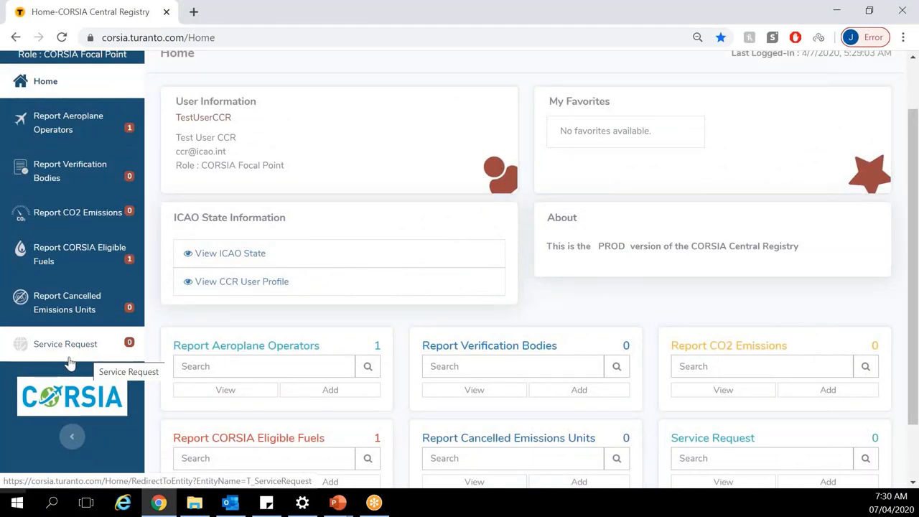
{"action": "scroll", "coordinate": [69, 364], "scroll_direction": "up", "scroll_amount": 1}
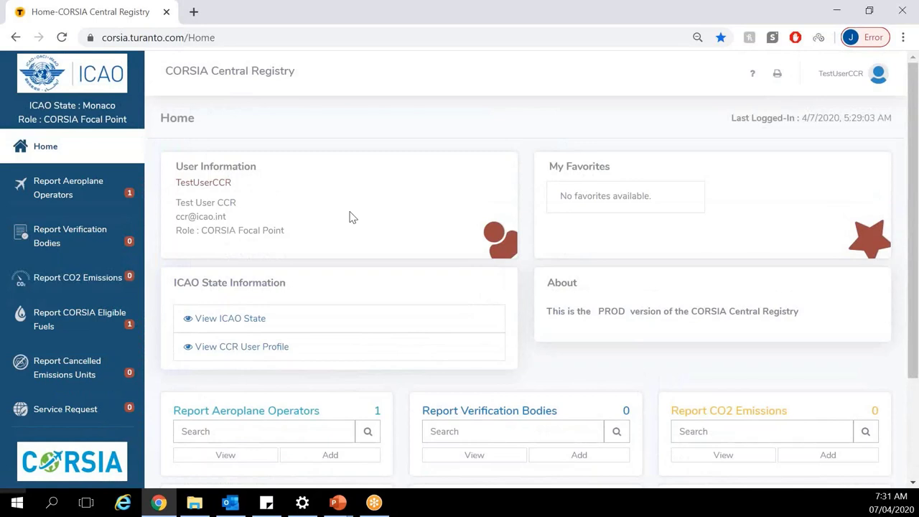
{"action": "left_click", "coordinate": [836, 11]}
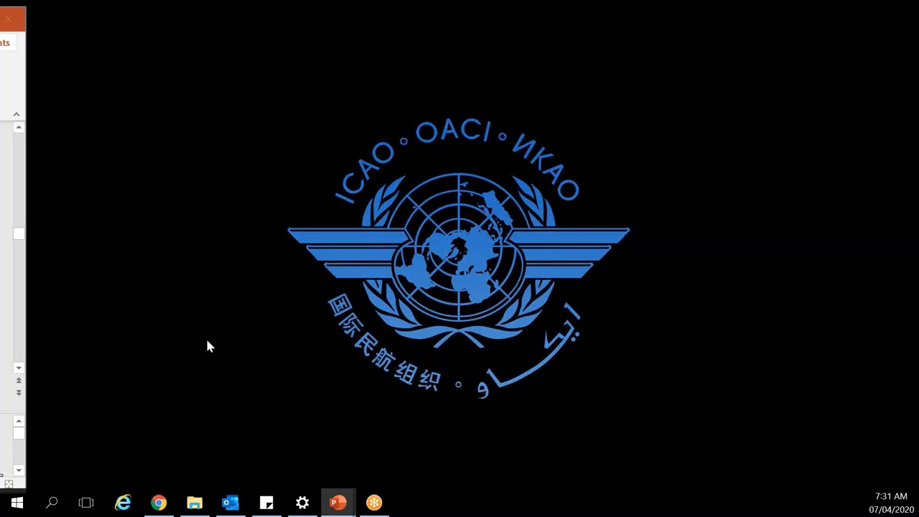